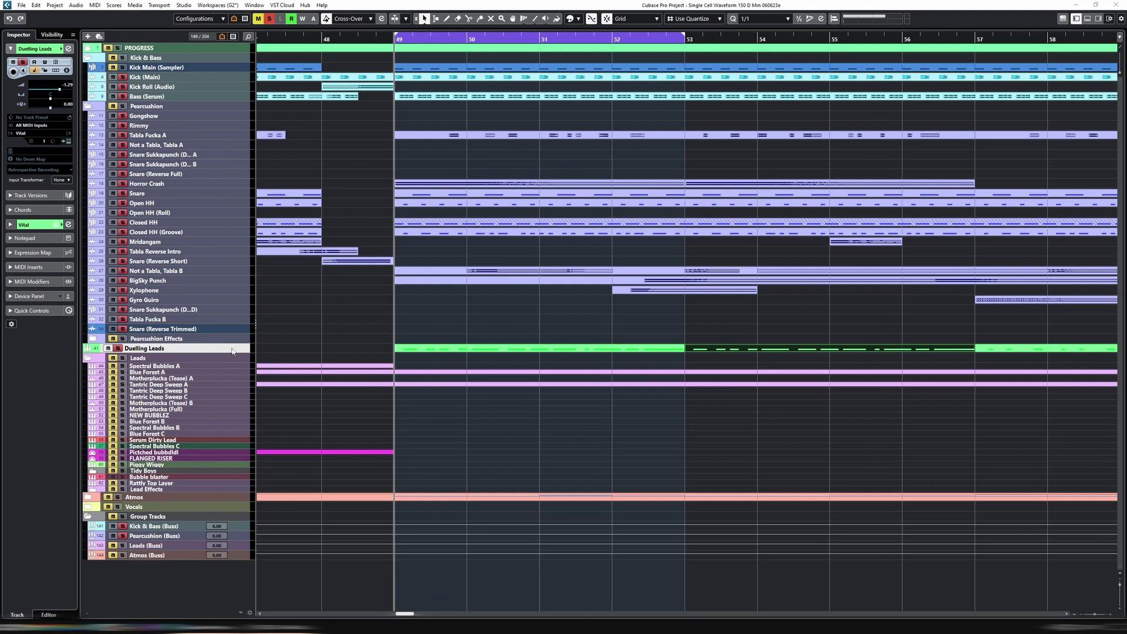
# Step: Play the loop from bar 49 to 53 and examine the first two parts on the Duelling Leads track
pyautogui.click(348, 60)
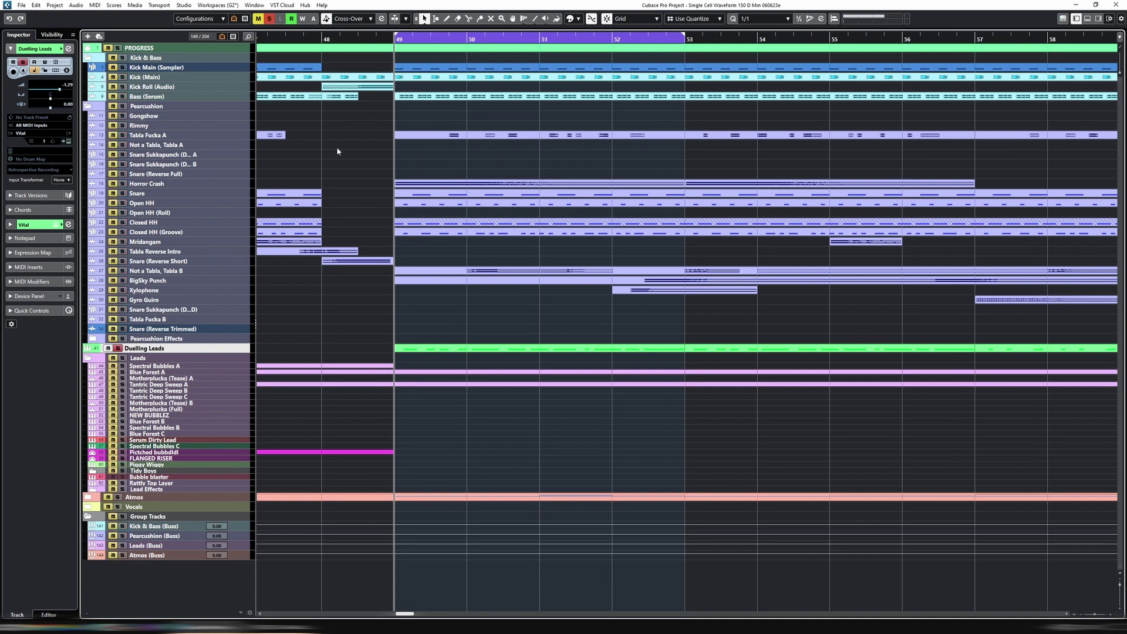
pyautogui.press('space')
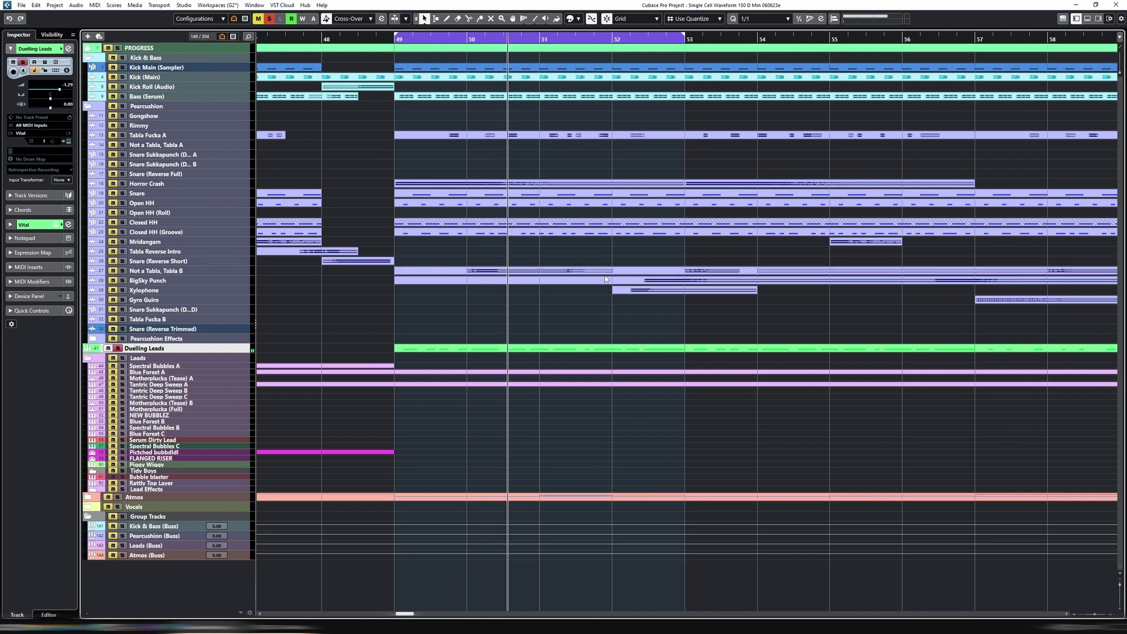
pyautogui.click(574, 348)
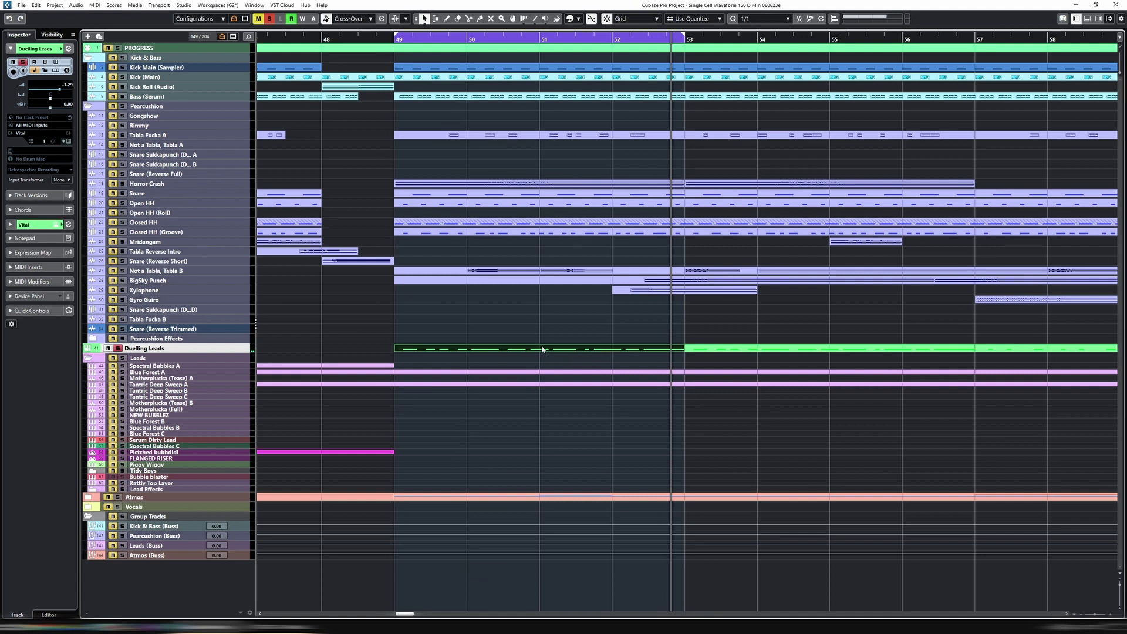
pyautogui.click(699, 348)
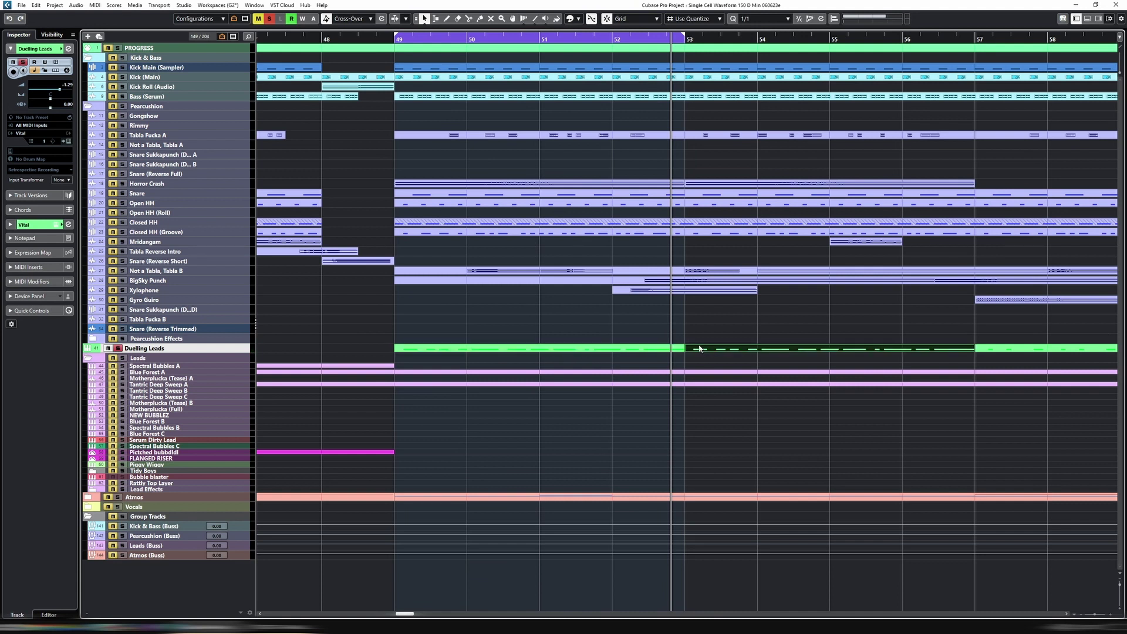
pyautogui.press('Delete')
pyautogui.click(699, 346)
pyautogui.hotkey('ctrl', 'z')
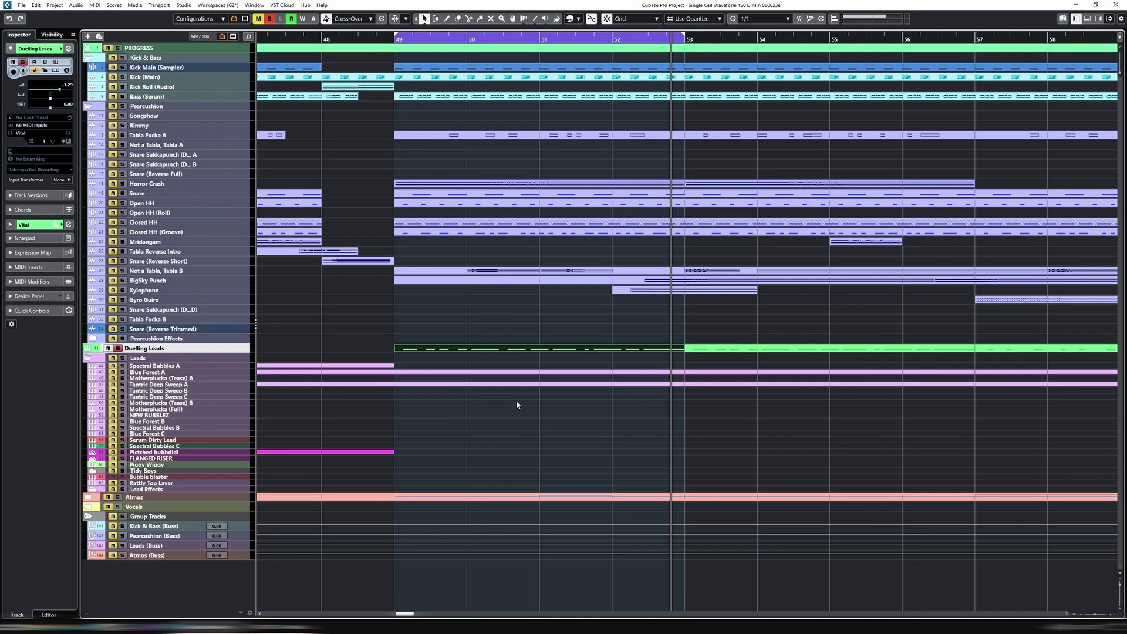
# Step: Open the bar 49 Duelling Leads part for note editing, raise all note velocities to maximum and play the loop
pyautogui.press('Return')
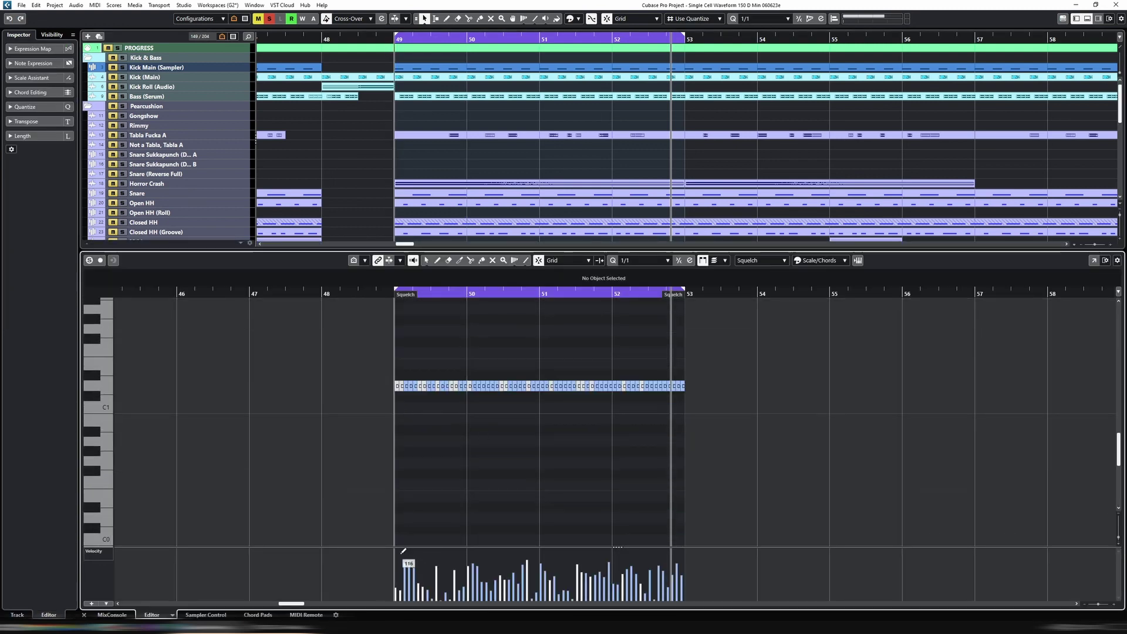
pyautogui.moveTo(411, 552)
pyautogui.mouseDown()
pyautogui.moveTo(401, 541)
pyautogui.moveTo(403, 552)
pyautogui.moveTo(666, 558)
pyautogui.moveTo(699, 530)
pyautogui.mouseUp()
pyautogui.click(390, 293)
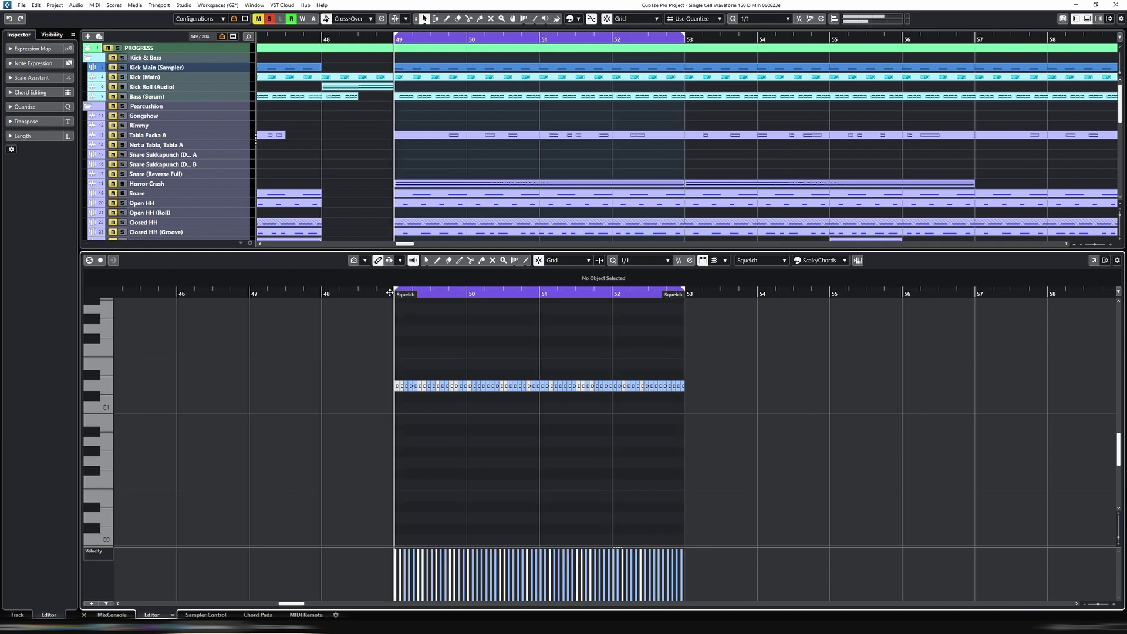
pyautogui.press('space')
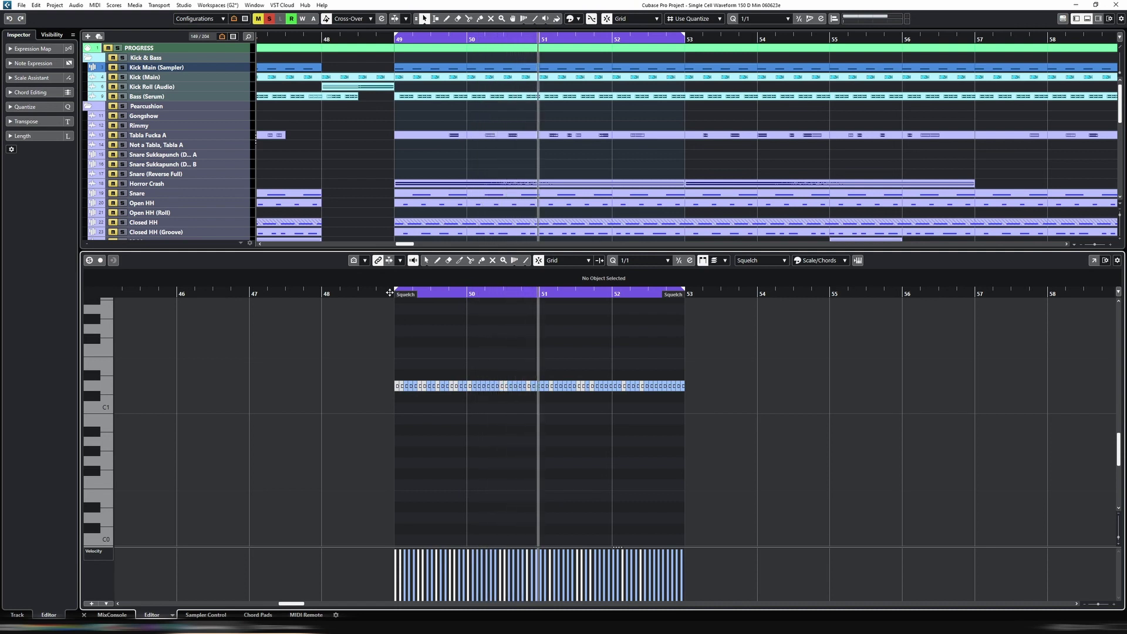
# Step: Lower all note velocities in the part to a uniformly low level, play the loop, and raise them back to maximum
pyautogui.moveTo(404, 598); pyautogui.dragTo(674, 583)
pyautogui.moveTo(400, 581); pyautogui.dragTo(672, 594)
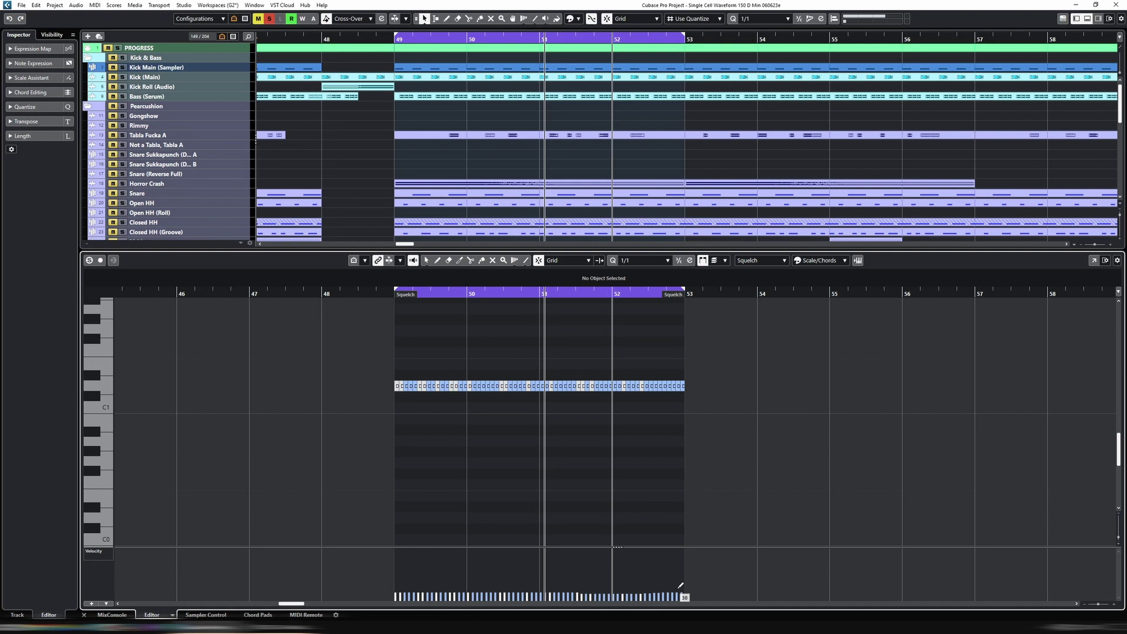
pyautogui.press('space')
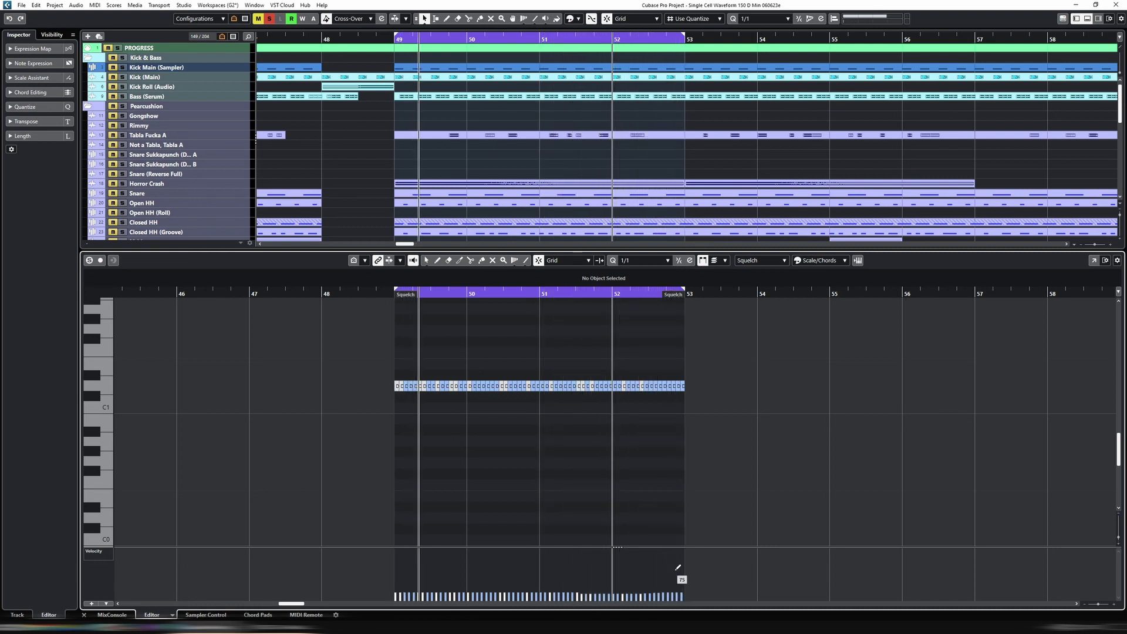
pyautogui.moveTo(415, 551)
pyautogui.mouseDown()
pyautogui.moveTo(450, 539)
pyautogui.moveTo(706, 536)
pyautogui.mouseUp()
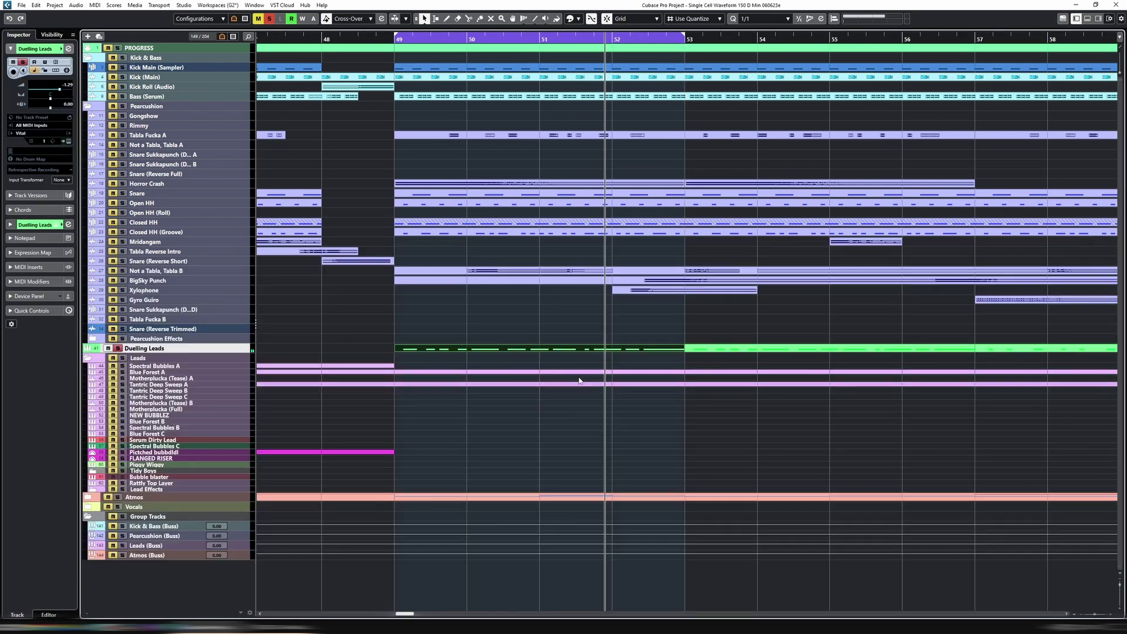
# Step: Open the Duelling Leads synth and examine the velocity remap curves driving Osc 1 Level and Osc 2 Level, sorting the modulations by source
pyautogui.press('e')
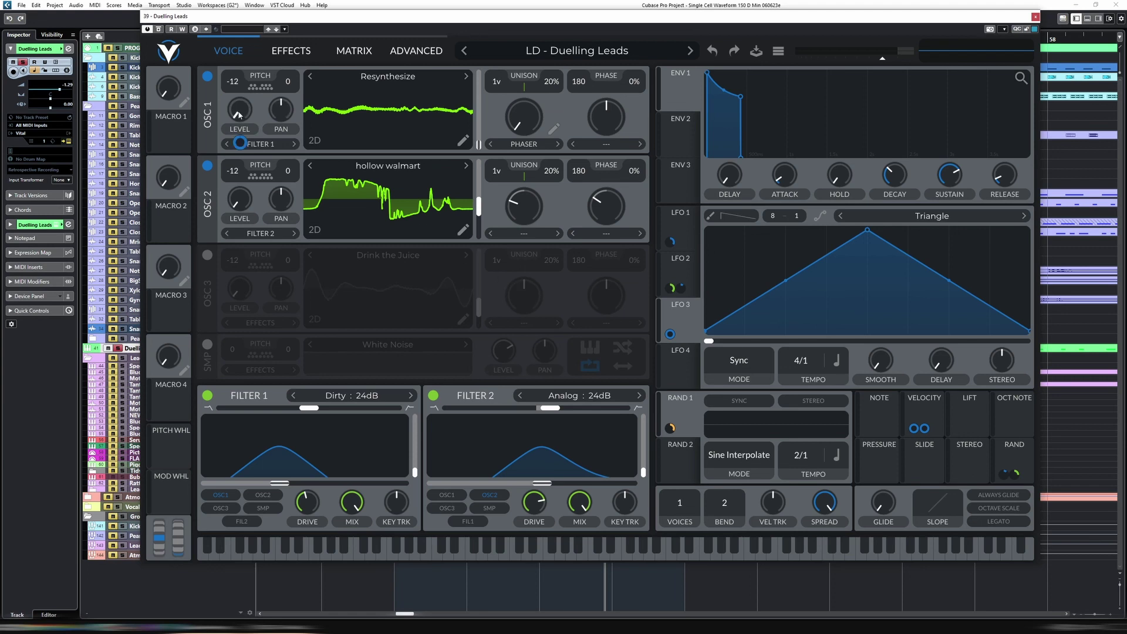
pyautogui.click(355, 51)
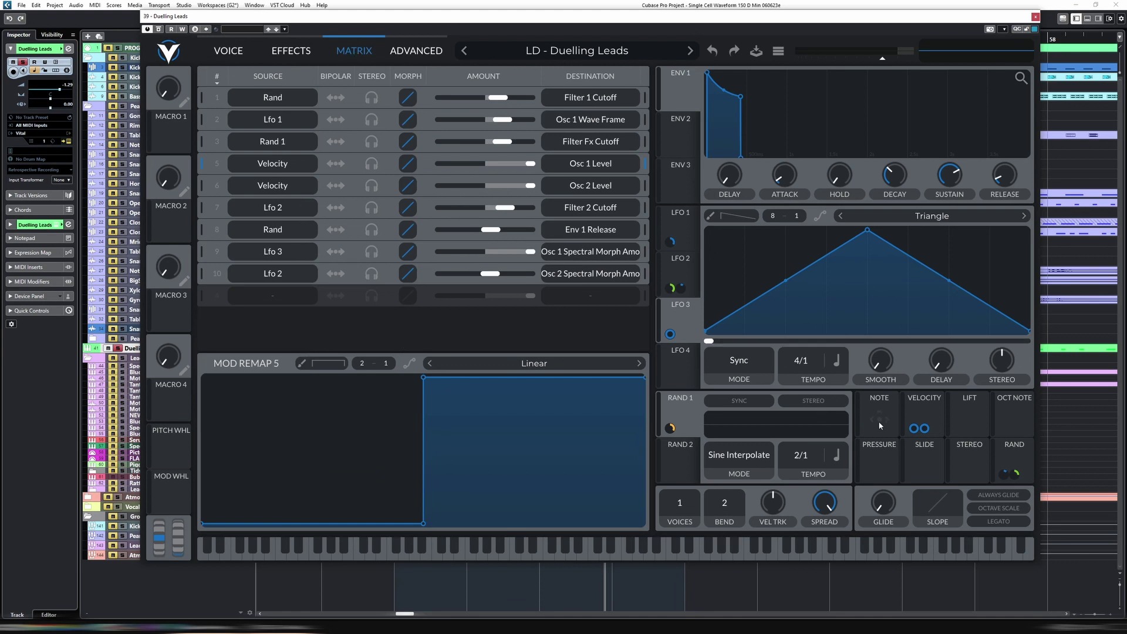
pyautogui.click(267, 76)
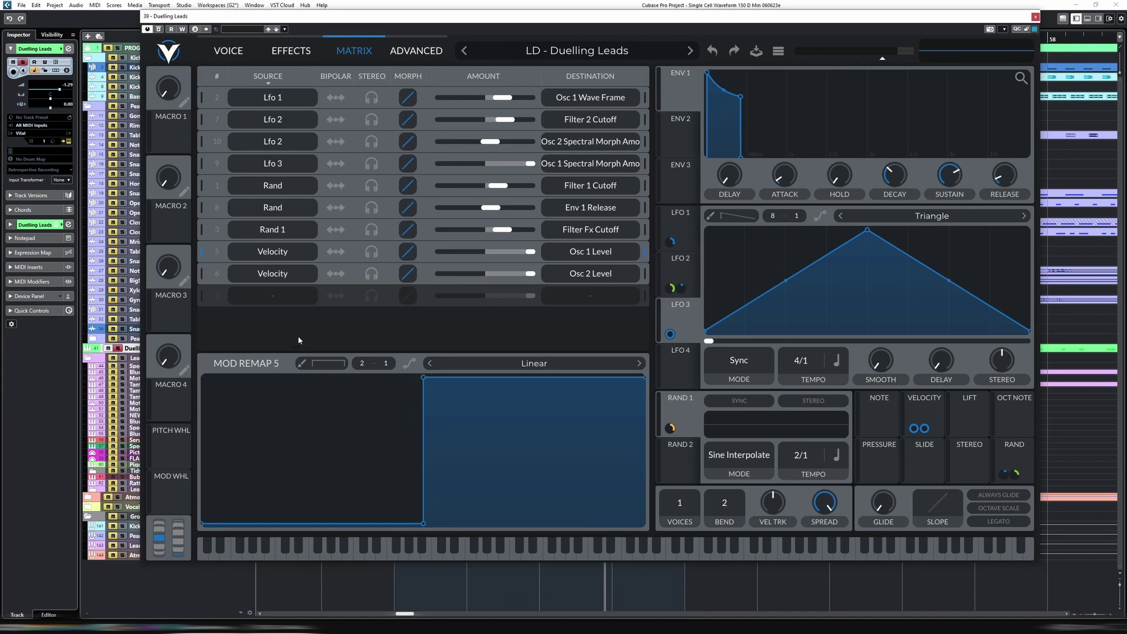
pyautogui.click(209, 281)
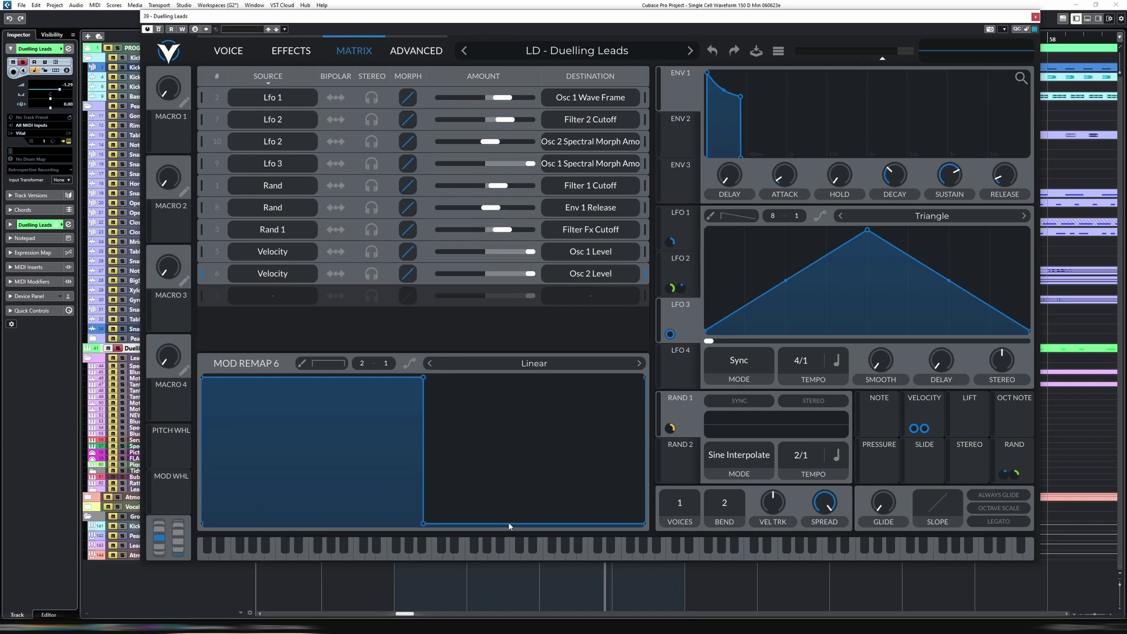
pyautogui.click(228, 51)
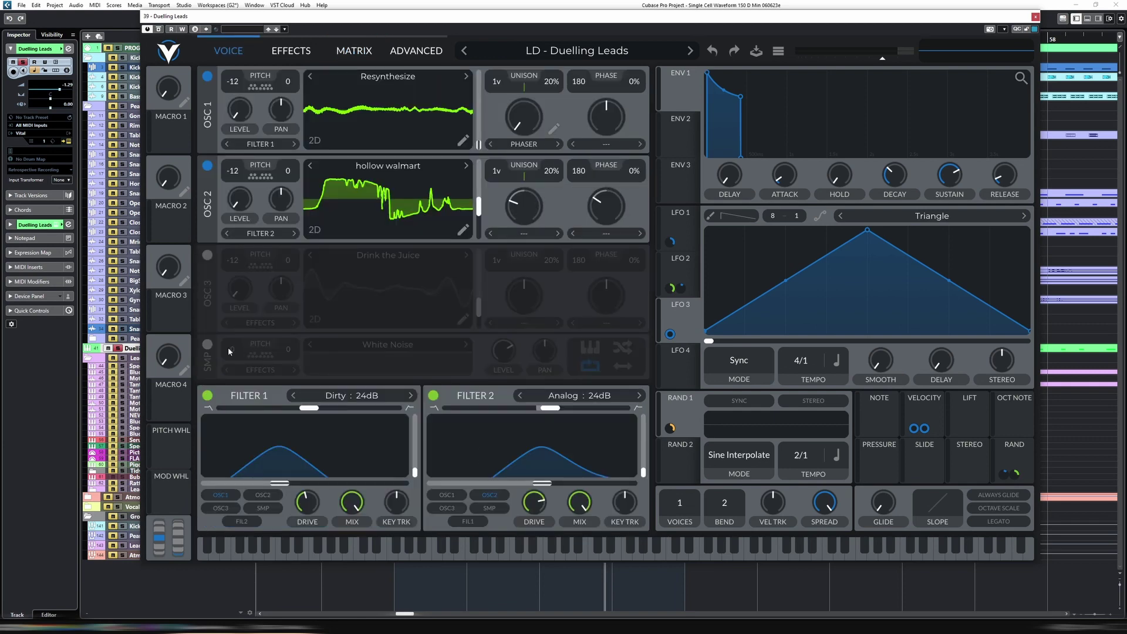
pyautogui.press('Escape')
# Step: Duplicate the Duelling Leads track
pyautogui.rightClick(228, 348)
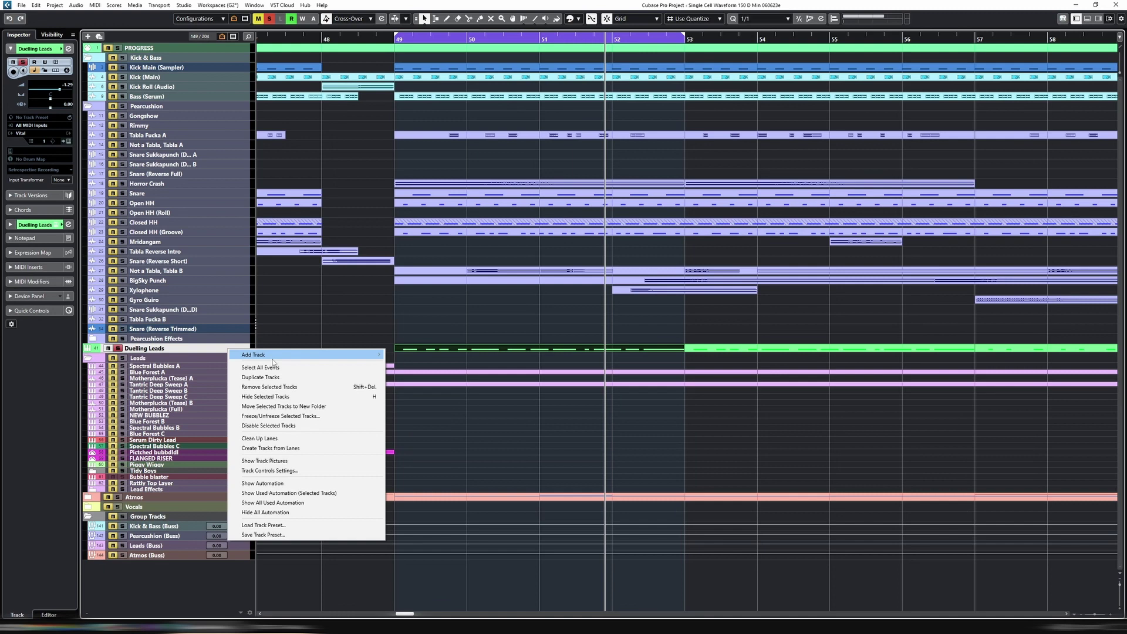
pyautogui.moveTo(273, 359)
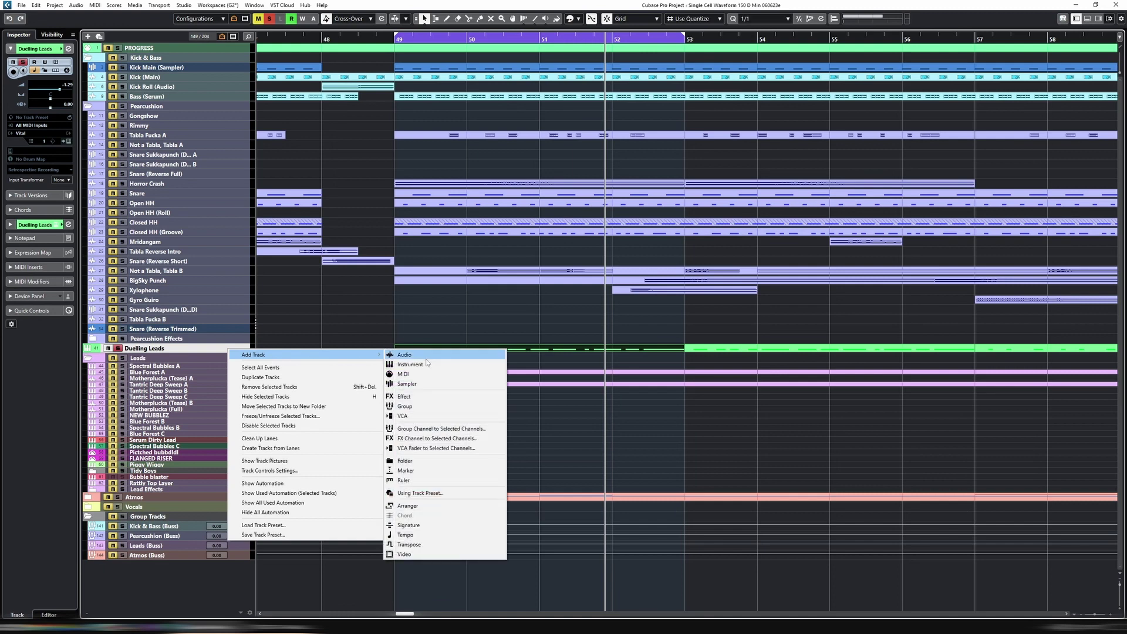
pyautogui.click(214, 351)
pyautogui.rightClick(213, 351)
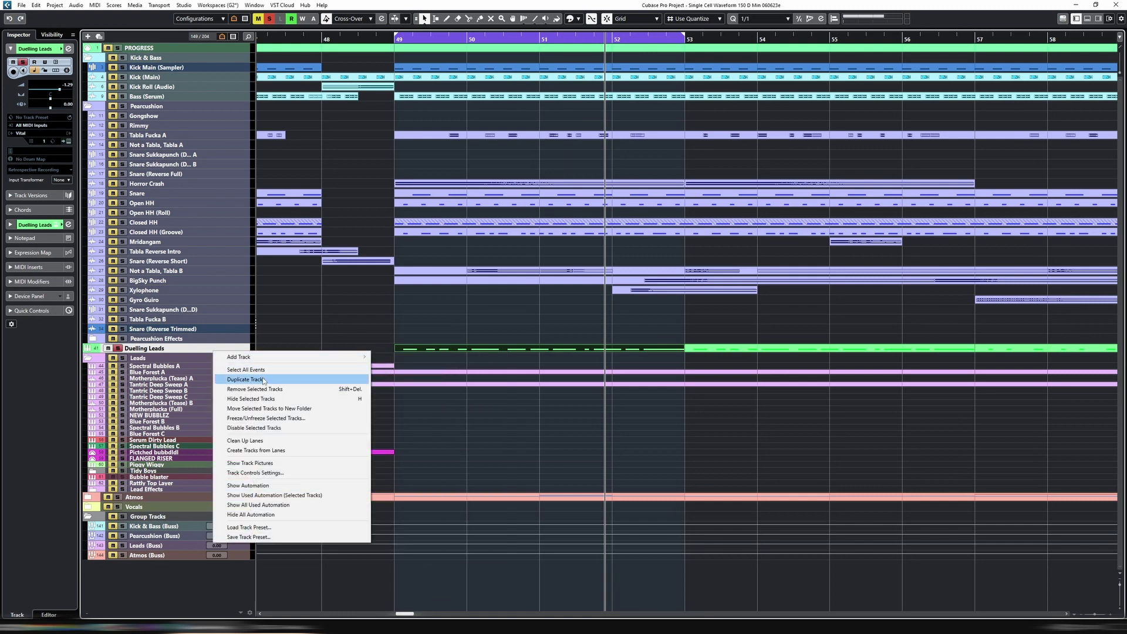
pyautogui.click(261, 378)
# Step: Rename the duplicated track as Duelling Leads (ORG) and turn off its solo
pyautogui.doubleClick(162, 358)
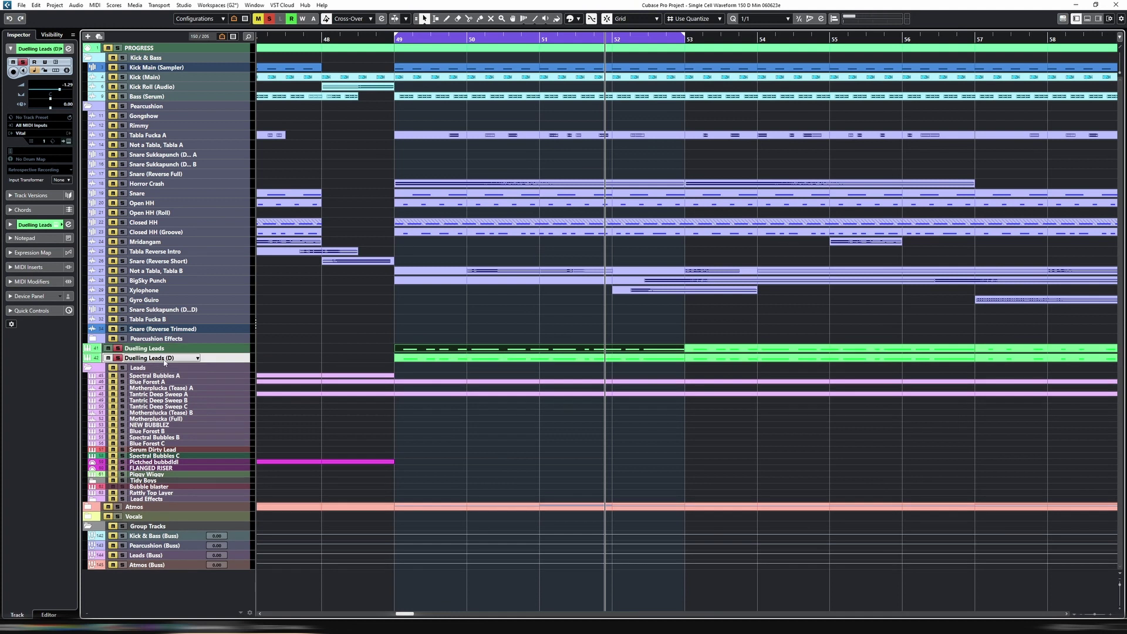
pyautogui.press('Right')
pyautogui.press('BackSpace')
pyautogui.press('BackSpace')
pyautogui.write('ORG)')
pyautogui.press('Return')
pyautogui.click(117, 357)
# Step: Rename the first Duelling Leads track as Duelling Leads (DEMO)
pyautogui.click(197, 350)
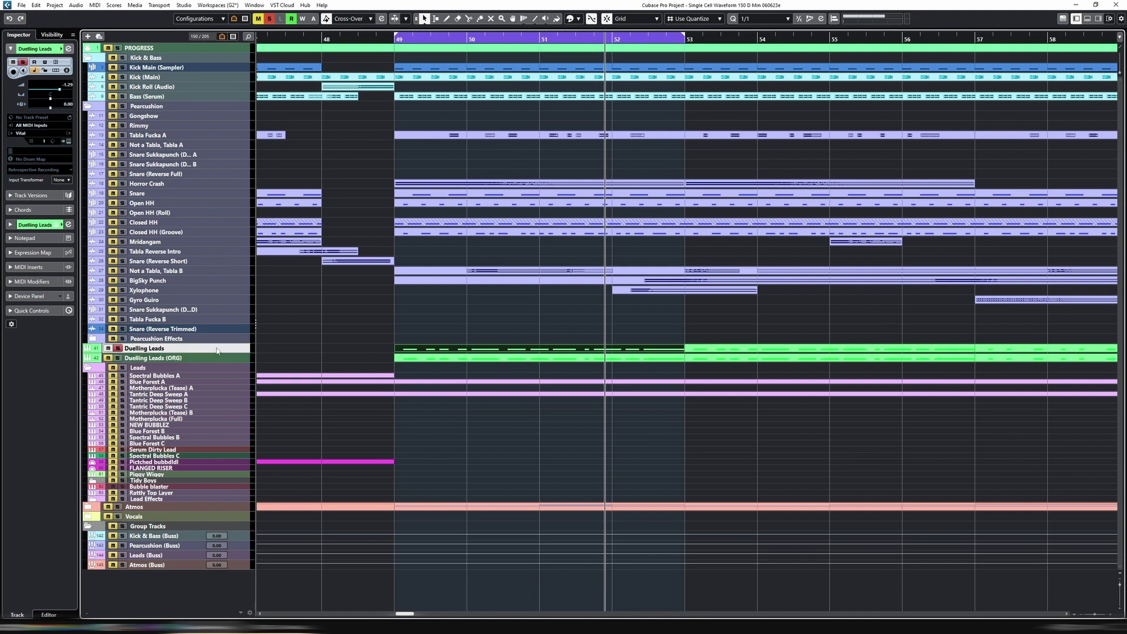
pyautogui.doubleClick(177, 348)
pyautogui.press('End')
pyautogui.write('(DEMO)')
pyautogui.press('Return')
# Step: Open the demo track's part at bar 49 for note editing and clear its notes, keeping only the first D1 sixteenth note
pyautogui.doubleClick(497, 348)
pyautogui.scroll(-5, 507, 408)
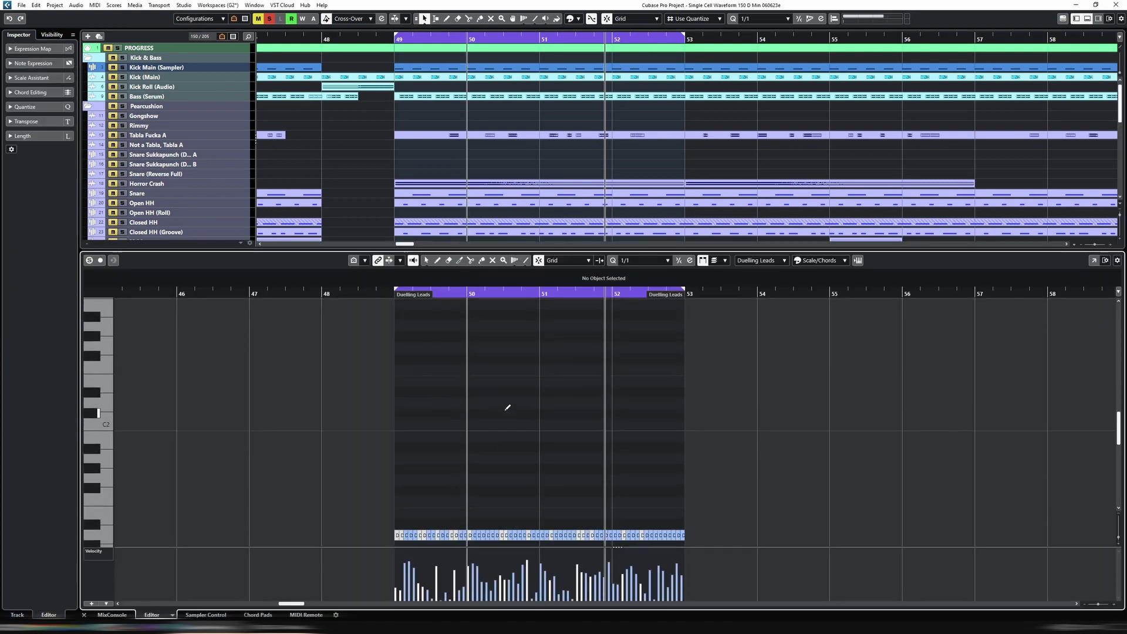
pyautogui.press('1')
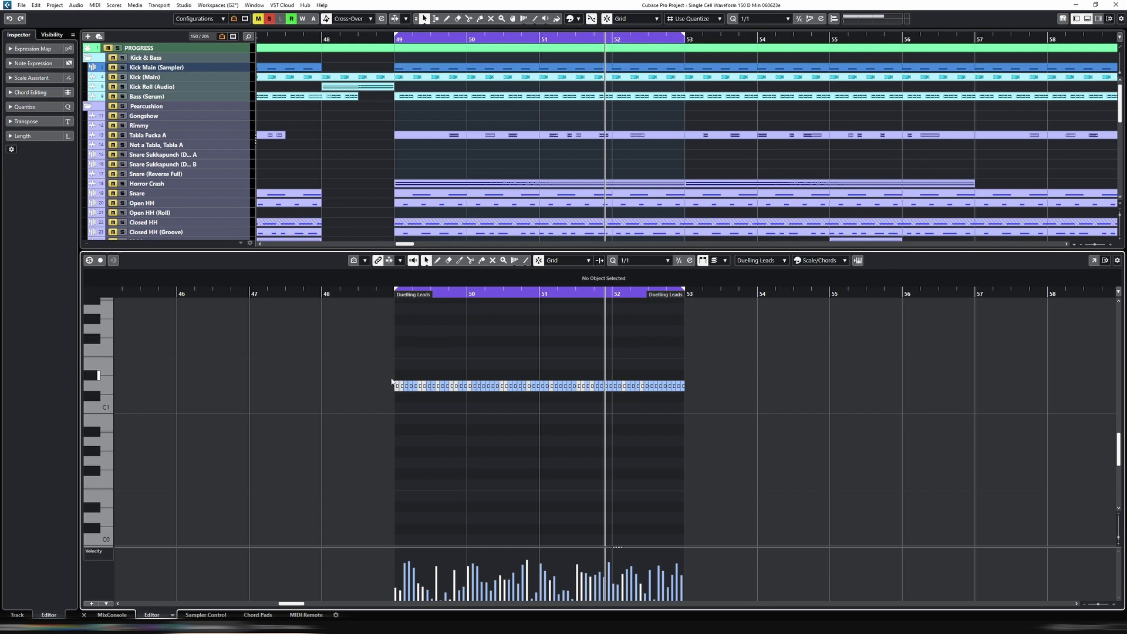
pyautogui.click(394, 385)
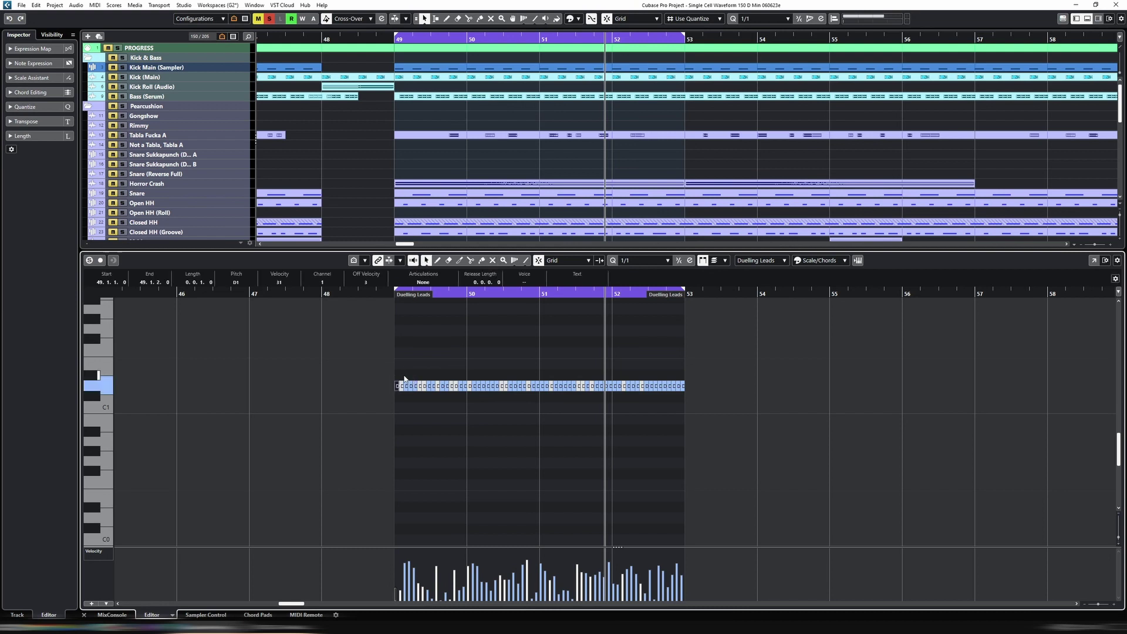
pyautogui.click(404, 379)
pyautogui.hotkey('ctrl', 'a')
pyautogui.press('Delete')
# Step: Duplicate the D1 note repeatedly in 1/16 steps until it fills the part from bar 49 to bar 53
pyautogui.hotkey('ctrl', 'd')
pyautogui.hotkey('ctrl', 'd')
pyautogui.hotkey('ctrl', 'd')
pyautogui.hotkey('ctrl', 'd')
pyautogui.hotkey('ctrl', 'd')
pyautogui.hotkey('ctrl', 'd')
pyautogui.hotkey('ctrl', 'd')
pyautogui.hotkey('ctrl', 'd')
pyautogui.hotkey('ctrl', 'd')
pyautogui.hotkey('ctrl', 'd')
pyautogui.hotkey('ctrl', 'd')
pyautogui.hotkey('ctrl', 'd')
pyautogui.hotkey('ctrl', 'd')
pyautogui.hotkey('ctrl', 'd')
pyautogui.hotkey('ctrl', 'd')
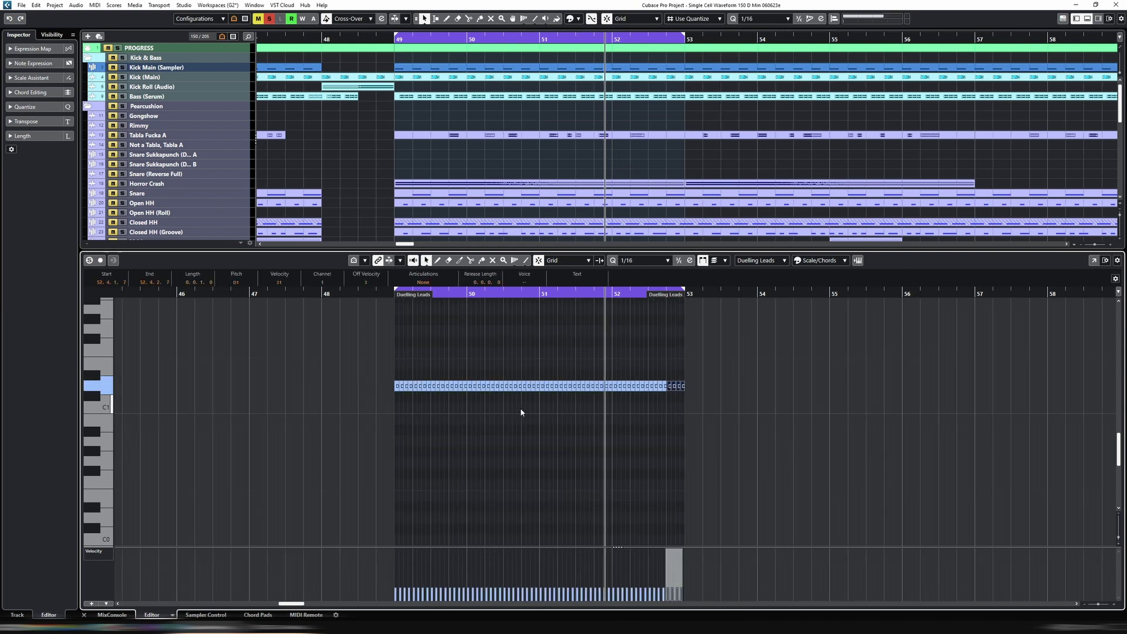
# Step: Loop bar 49 and set its note velocities very low in the first half and to maximum in the second half
pyautogui.moveTo(377, 335); pyautogui.dragTo(464, 390)
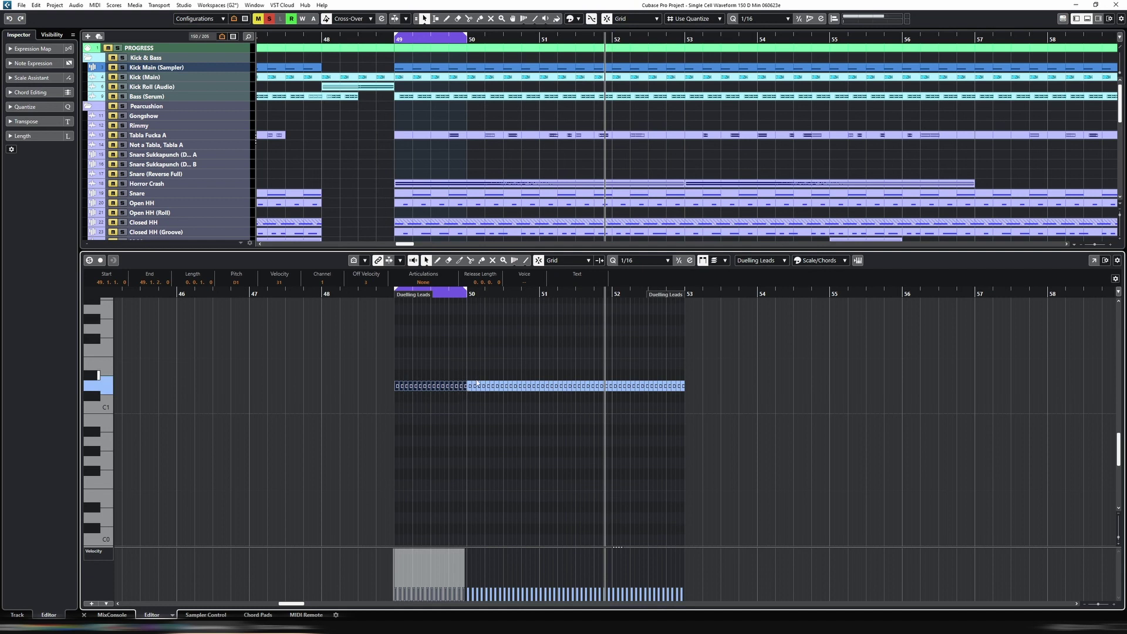
pyautogui.press('space')
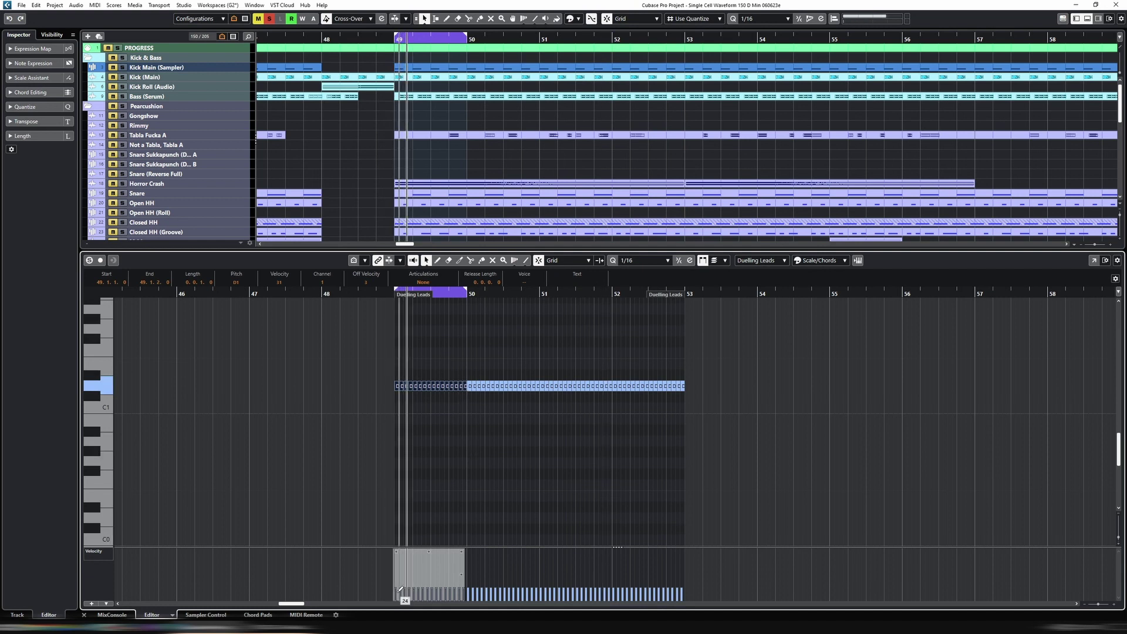
pyautogui.moveTo(399, 594); pyautogui.dragTo(473, 598)
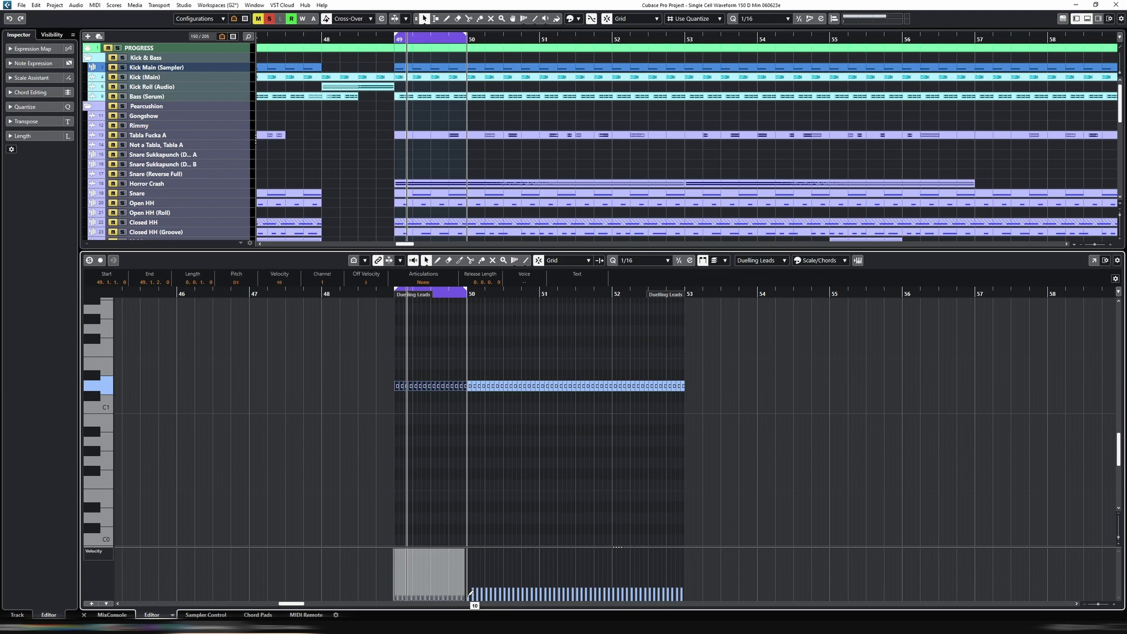
pyautogui.moveTo(433, 562)
pyautogui.mouseDown()
pyautogui.moveTo(434, 548)
pyautogui.moveTo(464, 548)
pyautogui.mouseUp()
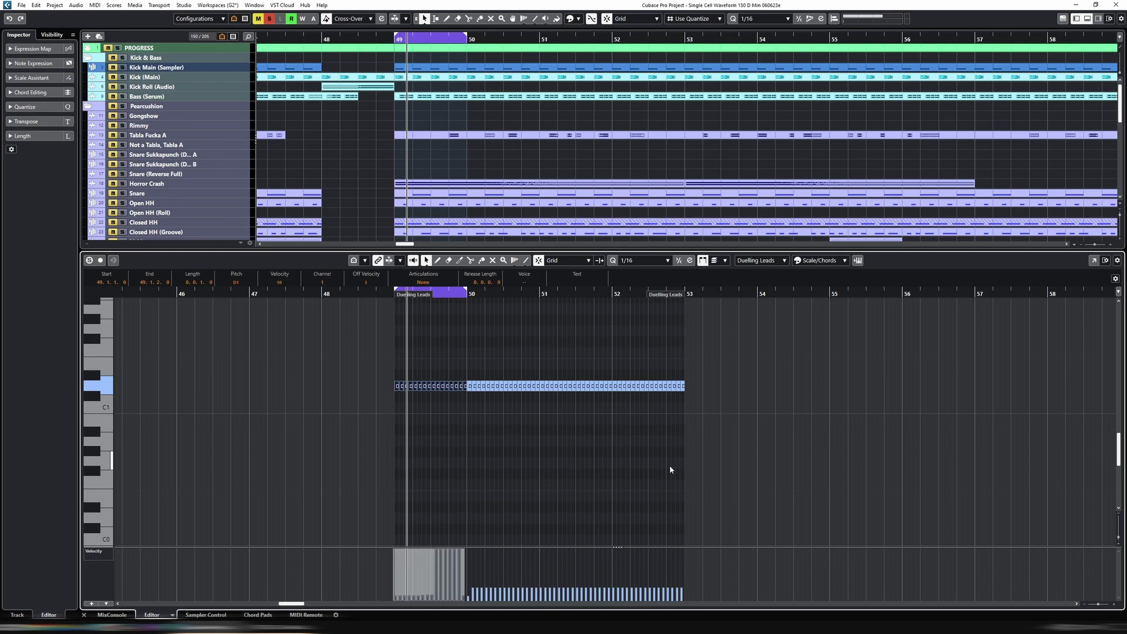
# Step: Open the demo track's Vital synth and initialize its preset
pyautogui.hotkey('ctrl', 'alt', 'b')
pyautogui.press('e')
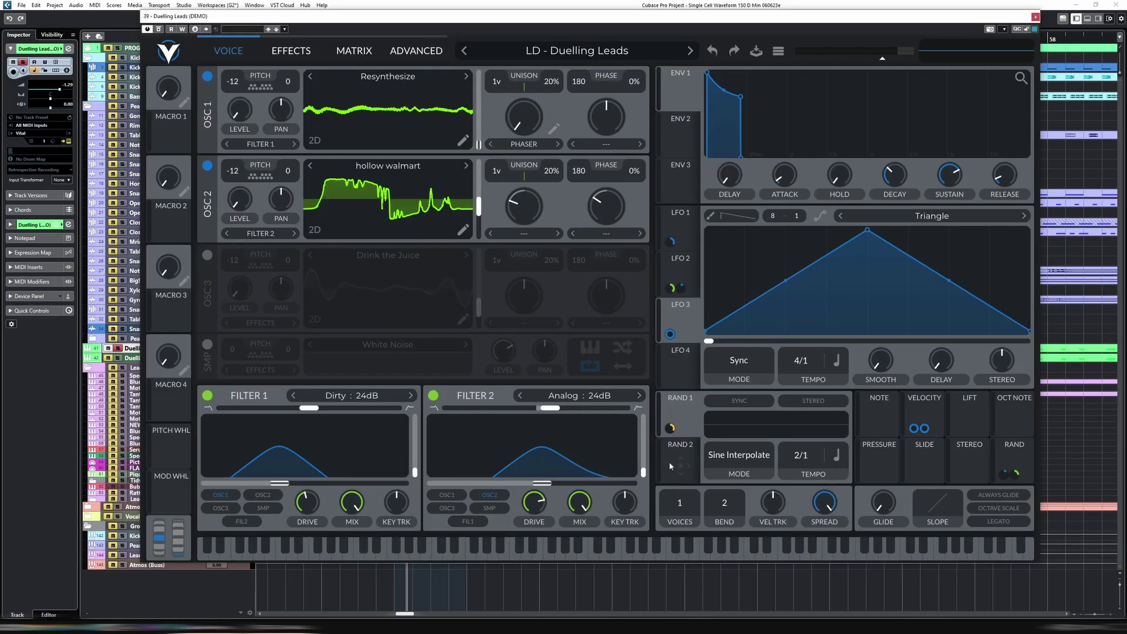
pyautogui.click(778, 51)
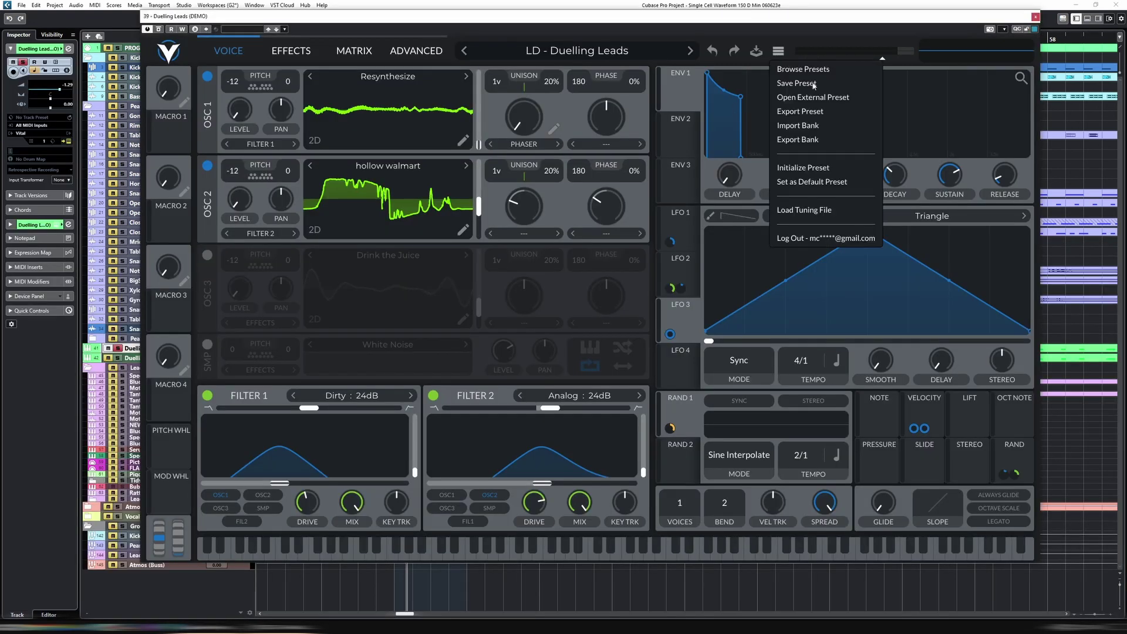
pyautogui.click(816, 170)
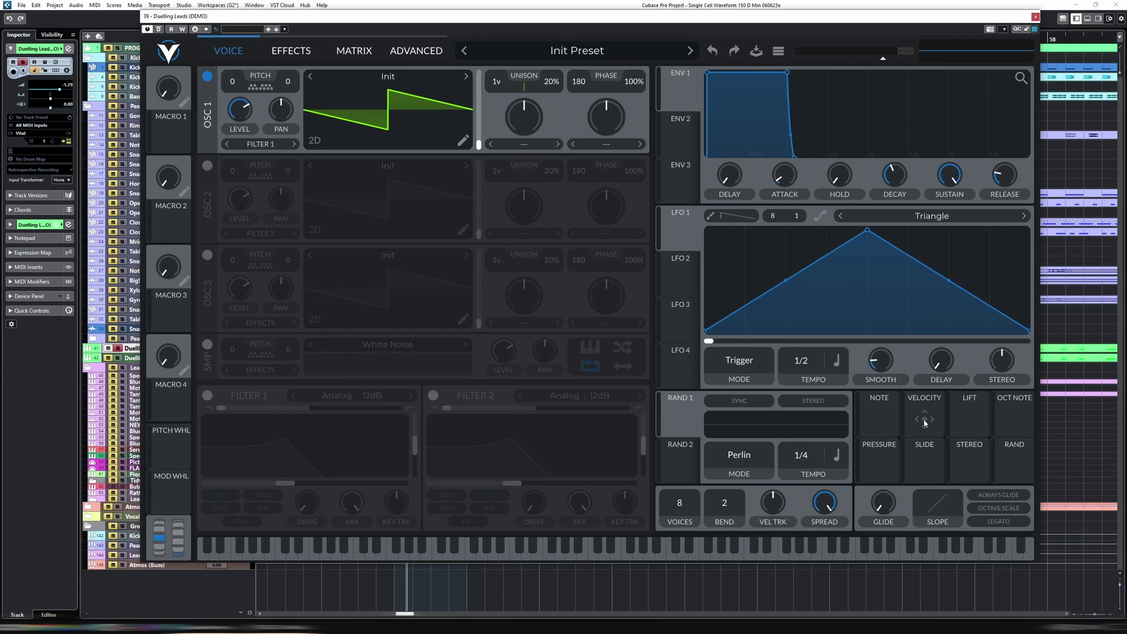
# Step: Route Velocity to Osc 1's level with the base level at zero, and lower the synth's master output volume
pyautogui.moveTo(924, 419); pyautogui.dragTo(258, 137)
pyautogui.moveTo(241, 142)
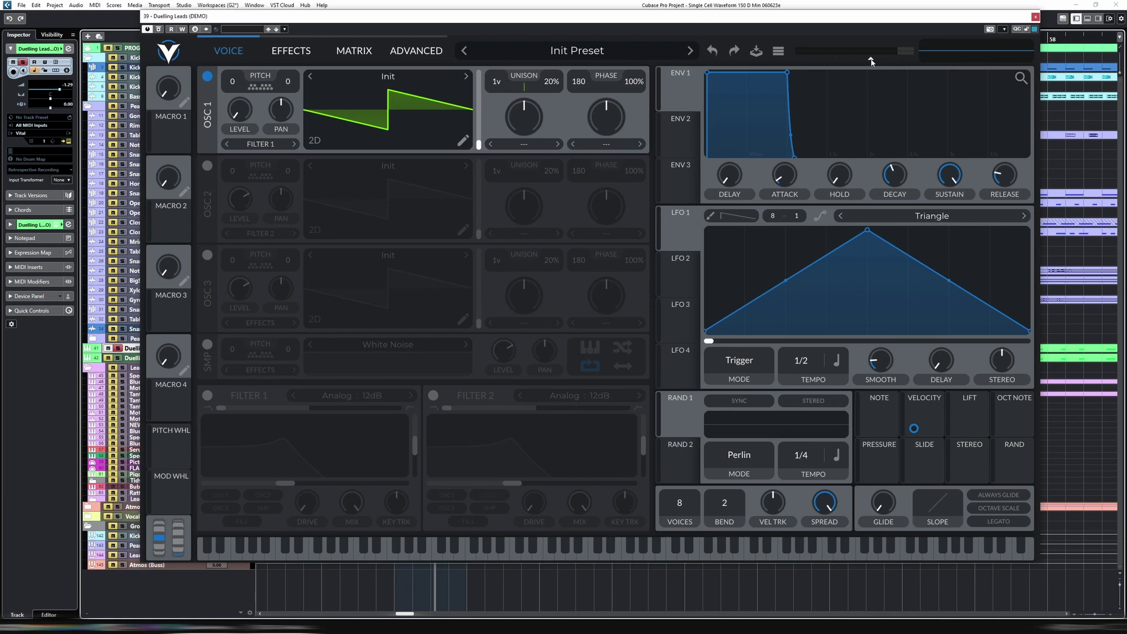
pyautogui.moveTo(871, 61)
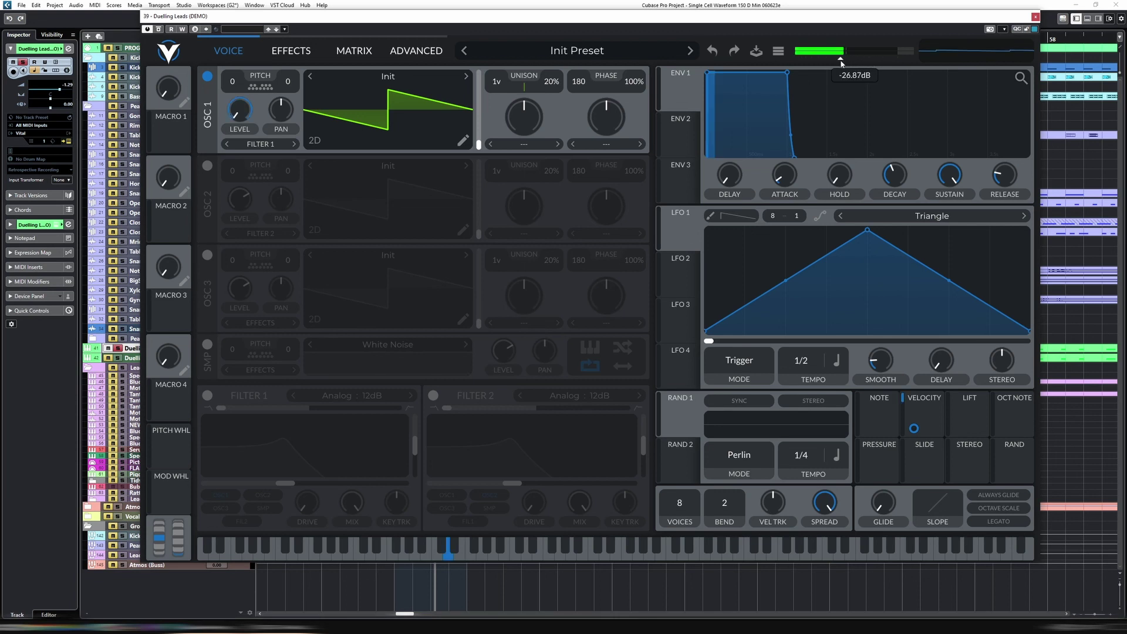
pyautogui.moveTo(839, 60); pyautogui.dragTo(845, 60)
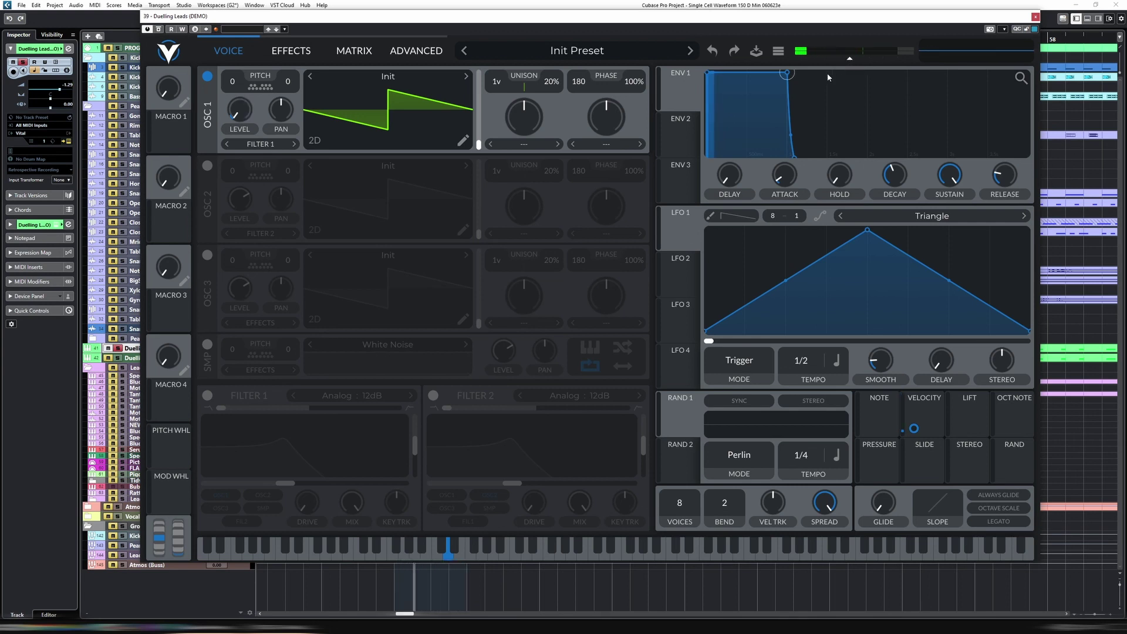
# Step: Redraw the note velocities in the second half of bar 49 of the demo part as a ramp rising to maximum
pyautogui.hotkey('ctrl', 'w')
pyautogui.doubleClick(613, 359)
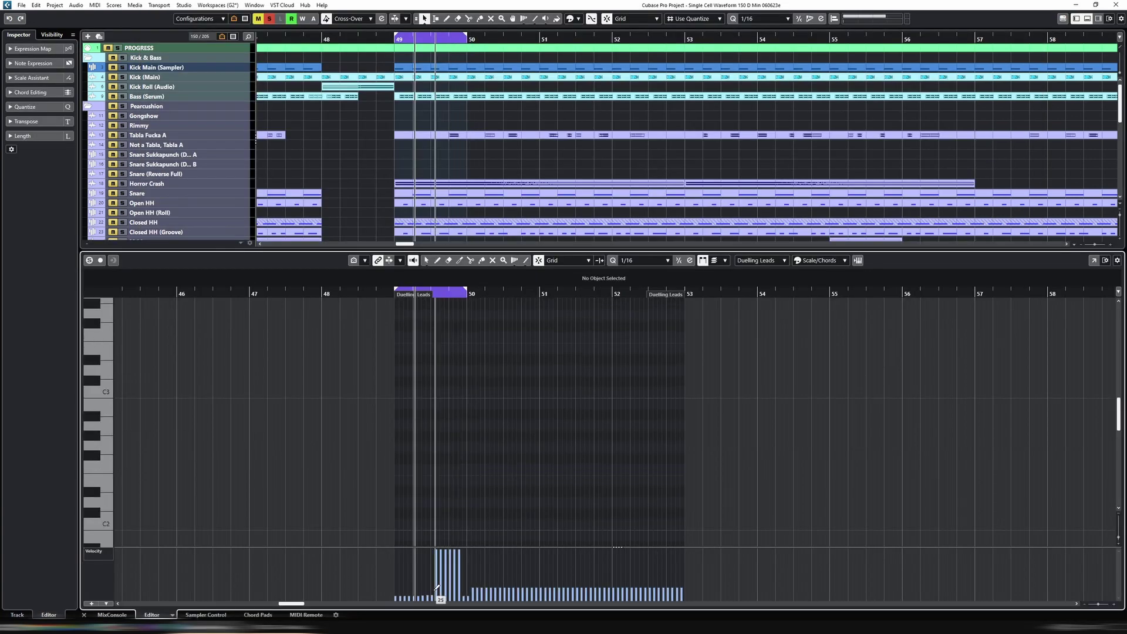
pyautogui.moveTo(435, 590)
pyautogui.mouseDown()
pyautogui.moveTo(465, 552)
pyautogui.moveTo(460, 578)
pyautogui.moveTo(464, 553)
pyautogui.mouseUp()
pyautogui.hotkey('ctrl', 'alt', 'e')
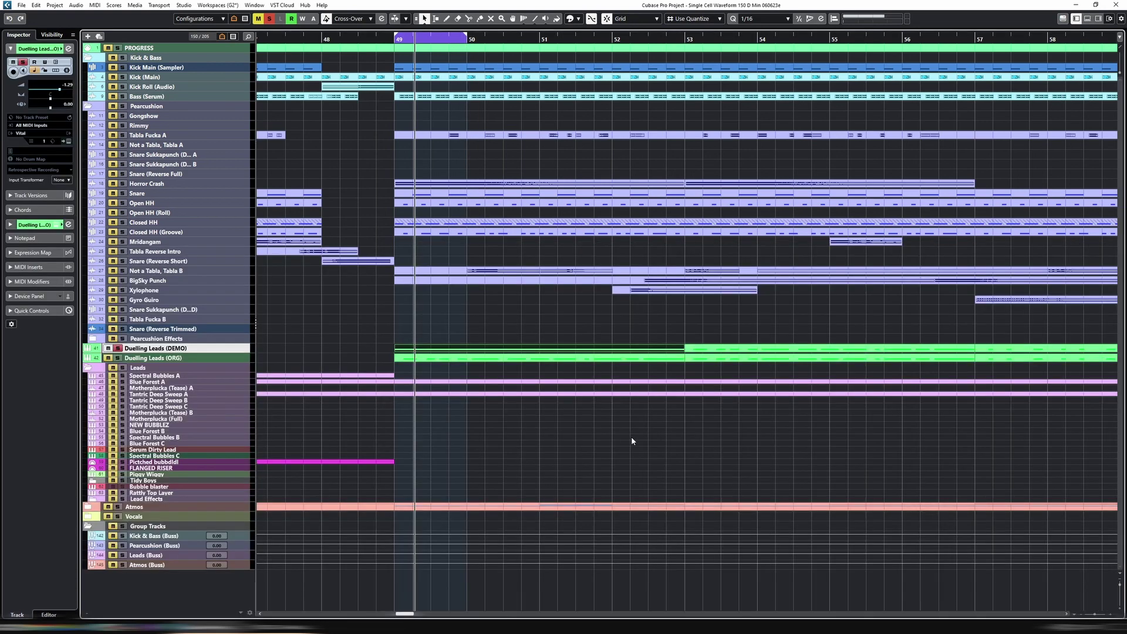
# Step: Remap the Velocity modulation of Osc 1 Level to a hard step: zero in the lower half, full in the upper half
pyautogui.press('e')
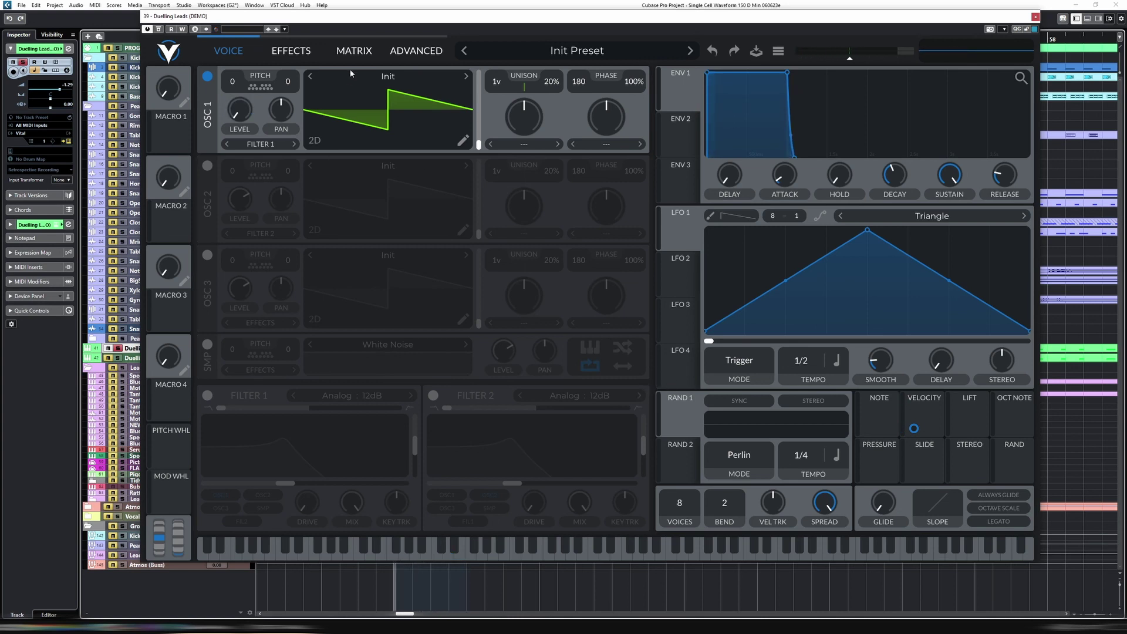
pyautogui.click(353, 50)
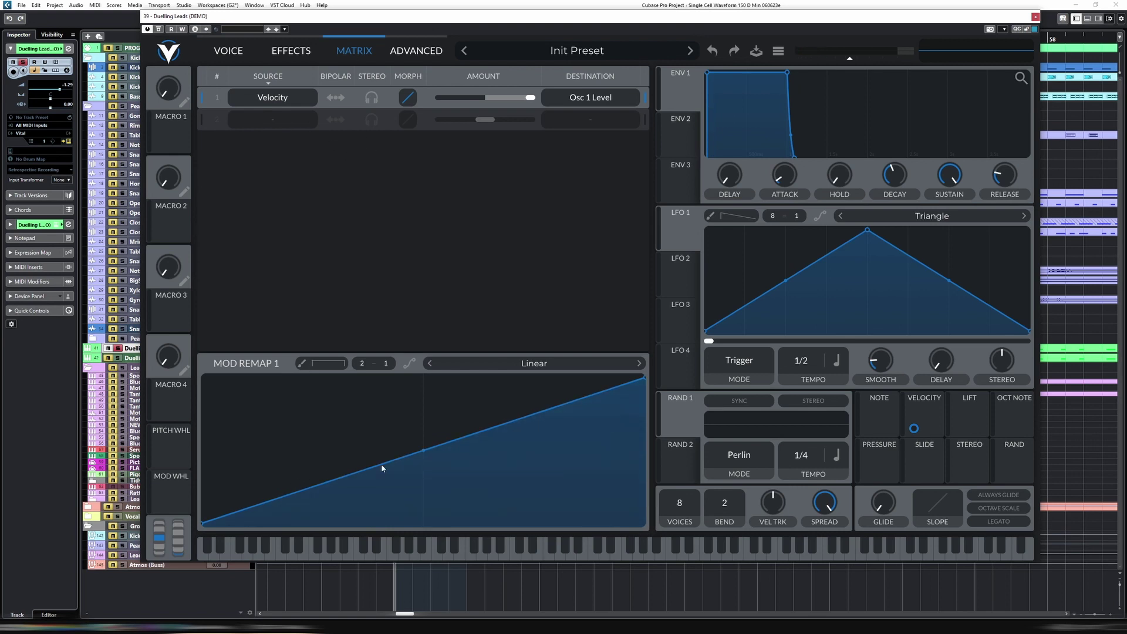
pyautogui.keyDown('ctrl'); pyautogui.moveTo(319, 480); pyautogui.dragTo(313, 538); pyautogui.keyUp('ctrl')
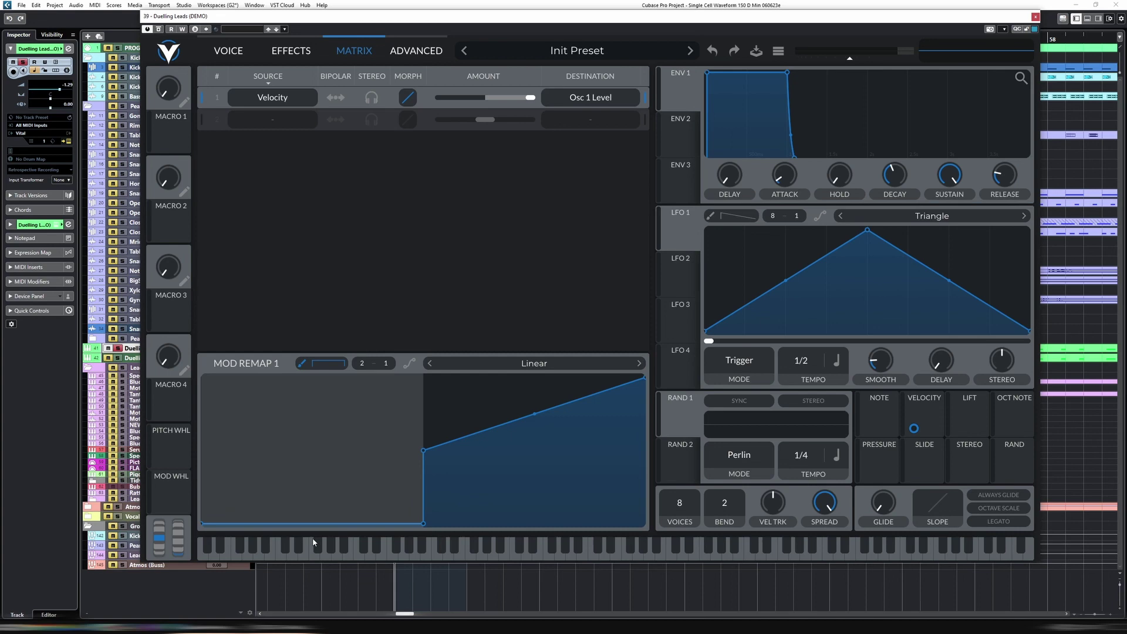
pyautogui.moveTo(447, 485); pyautogui.dragTo(436, 322)
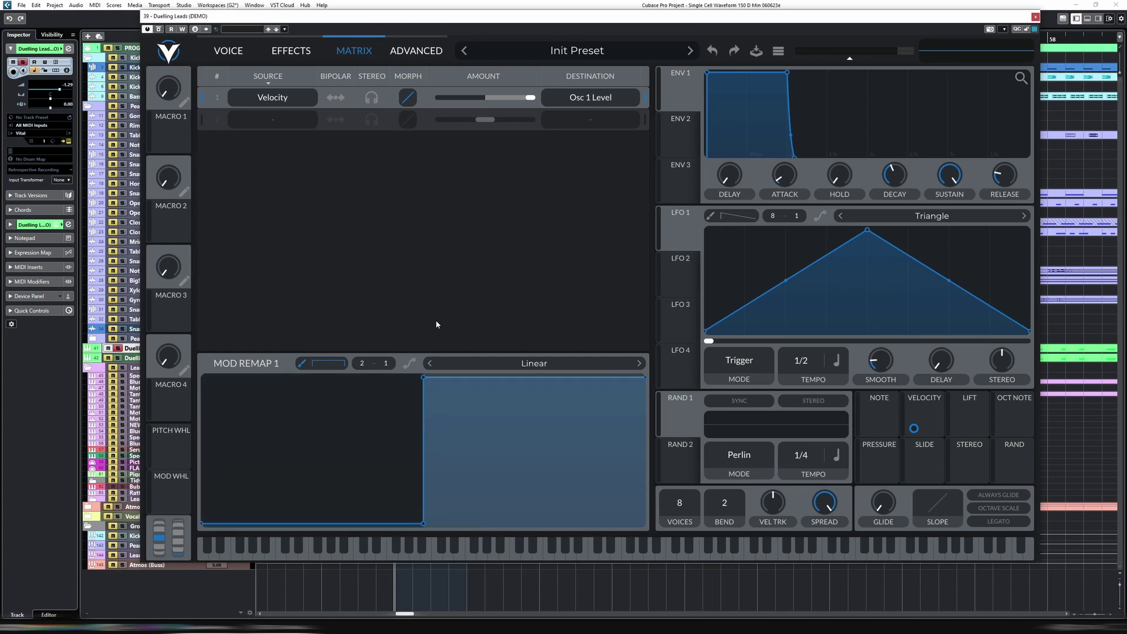
# Step: Play the loop and redraw the velocities in the second half of bar 49 at one uniformly high level
pyautogui.hotkey('ctrl', 'w')
pyautogui.press('space')
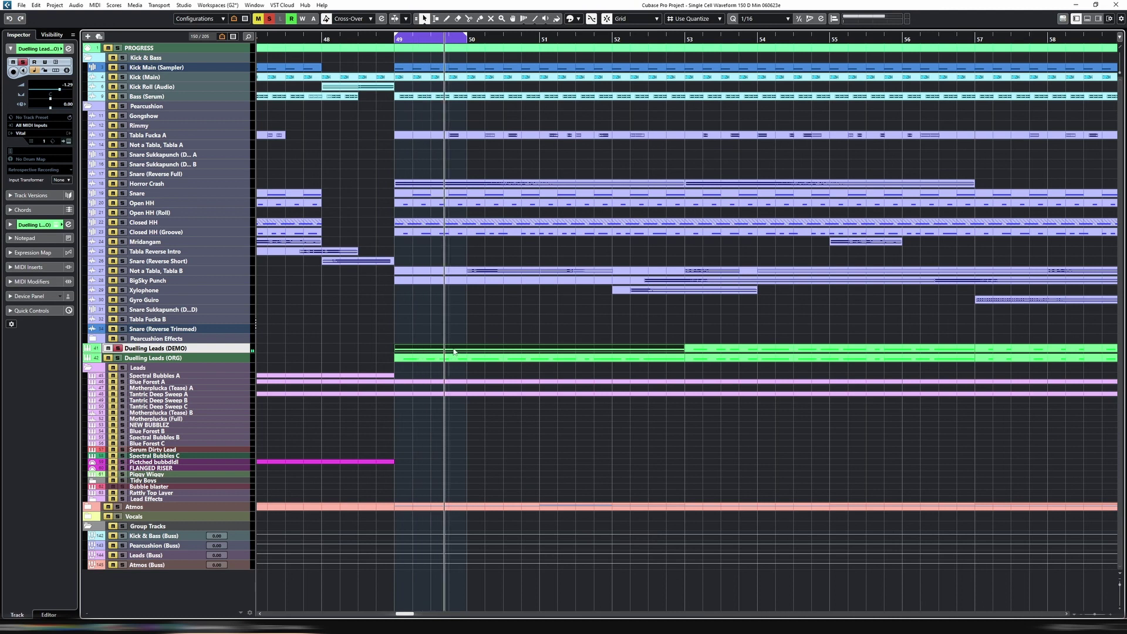
pyautogui.doubleClick(520, 346)
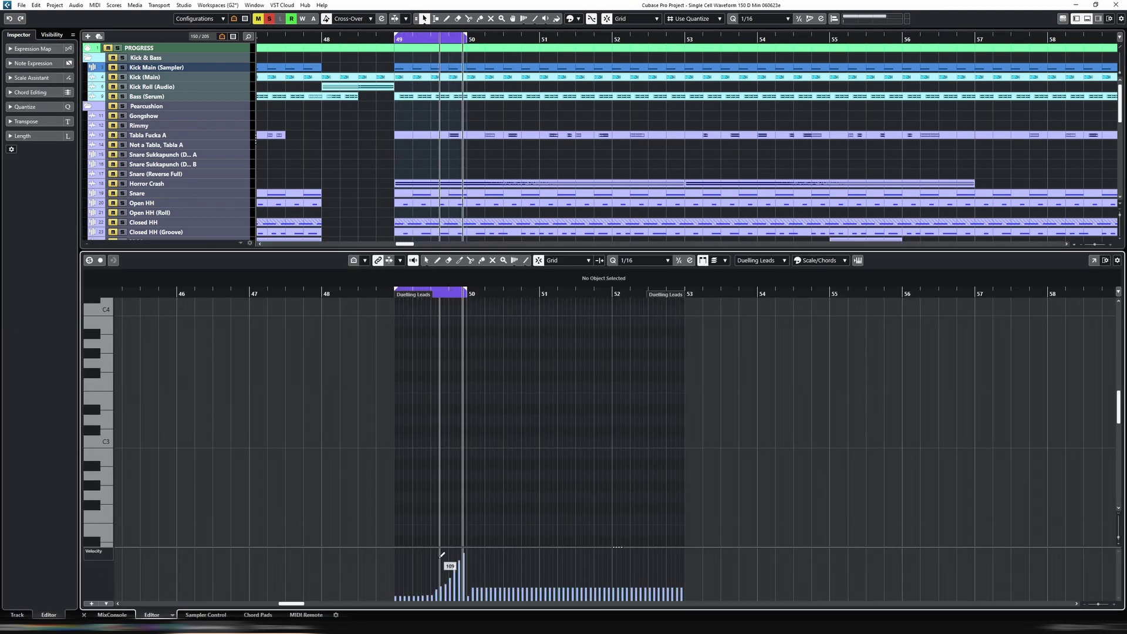
pyautogui.moveTo(442, 556); pyautogui.dragTo(474, 551)
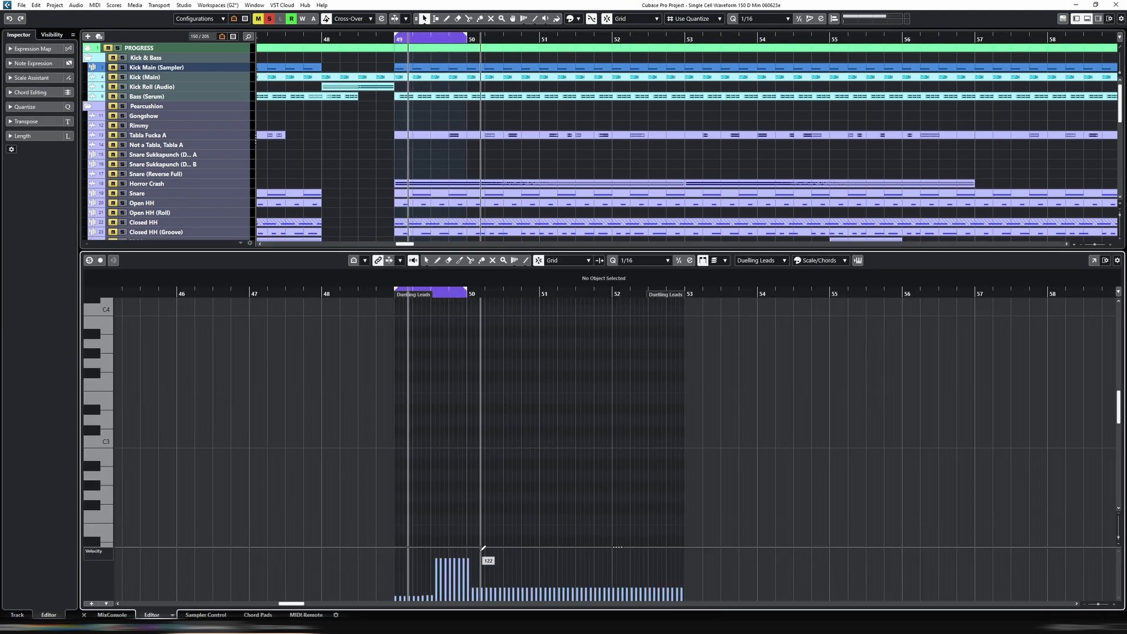
pyautogui.click(431, 557)
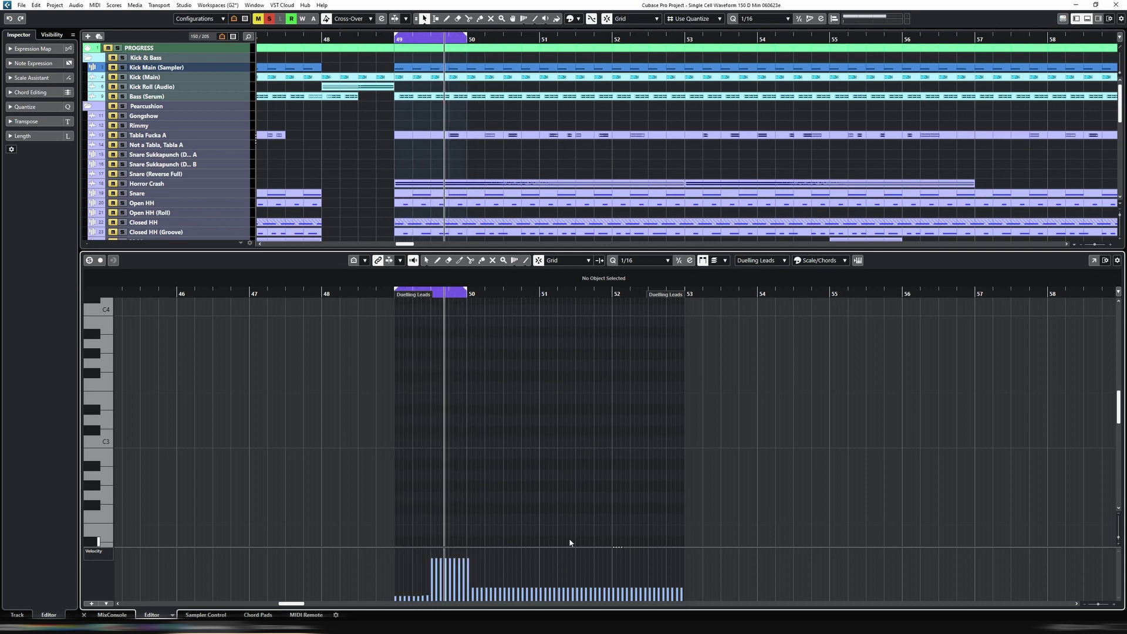
pyautogui.hotkey('ctrl', 'alt', 'e')
# Step: Stop playback and enable Vital's Filter 1 as an Analog 24dB band-pass, with the blend at its midpoint
pyautogui.press('e')
pyautogui.press('space')
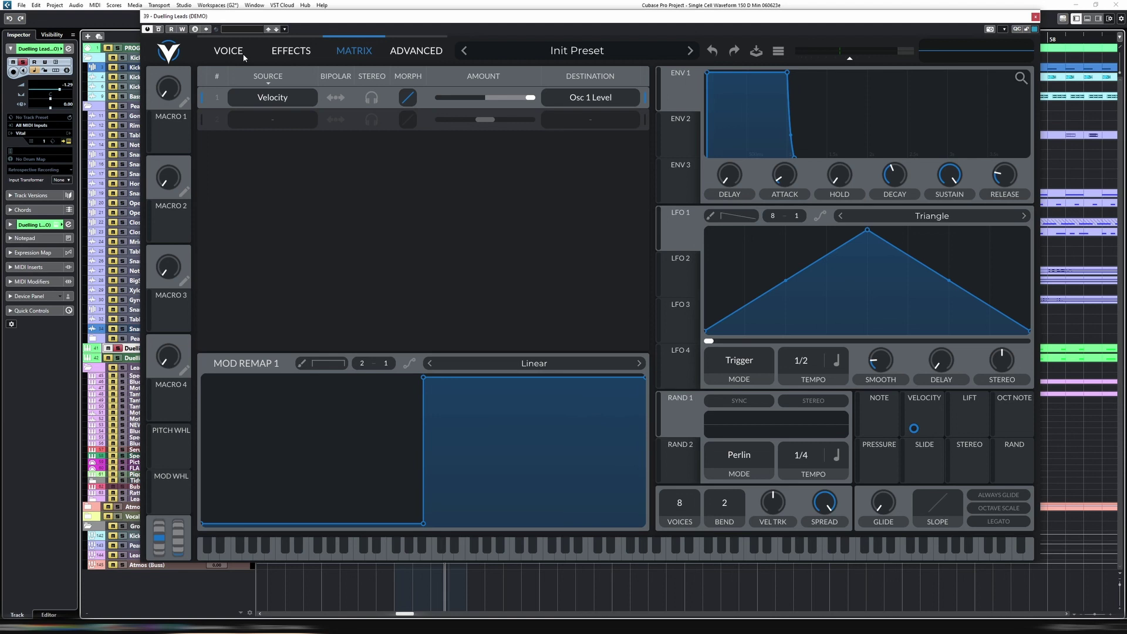
pyautogui.click(240, 53)
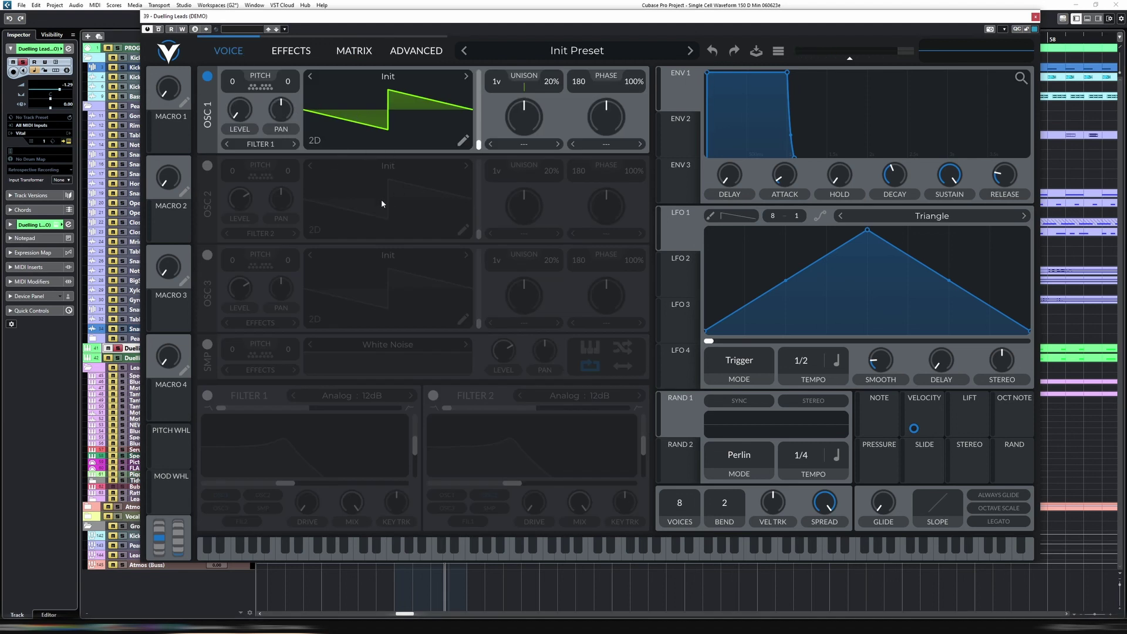
pyautogui.click(206, 394)
pyautogui.click(319, 394)
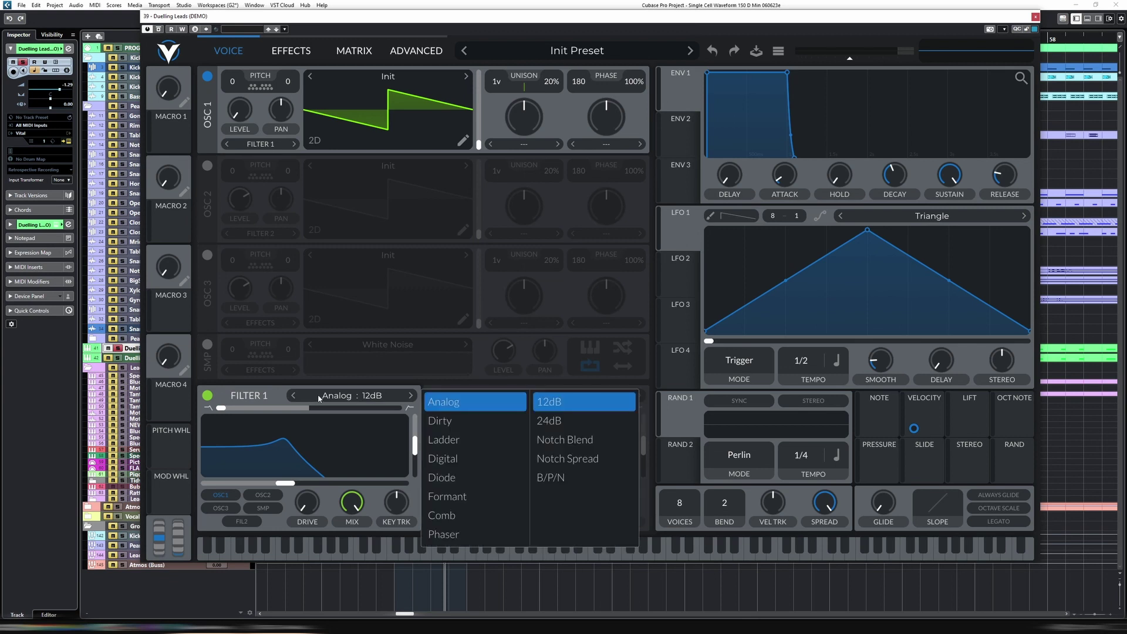
pyautogui.click(309, 447)
pyautogui.moveTo(222, 407); pyautogui.dragTo(315, 414)
pyautogui.click(411, 395)
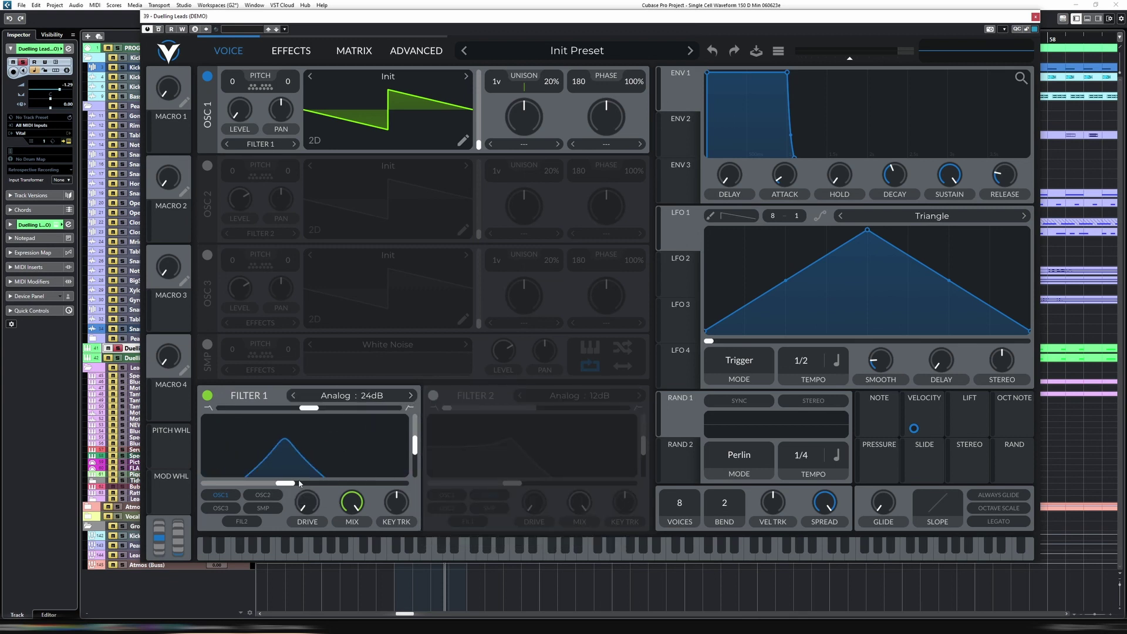
# Step: Route the Rand source to Filter 1's cutoff with an amount of about 54.5, and fine-tune the base cutoff
pyautogui.moveTo(287, 486)
pyautogui.mouseDown()
pyautogui.moveTo(354, 486)
pyautogui.moveTo(276, 486)
pyautogui.moveTo(297, 485)
pyautogui.mouseUp()
pyautogui.moveTo(922, 468); pyautogui.dragTo(364, 472)
pyautogui.moveTo(292, 483); pyautogui.dragTo(291, 482)
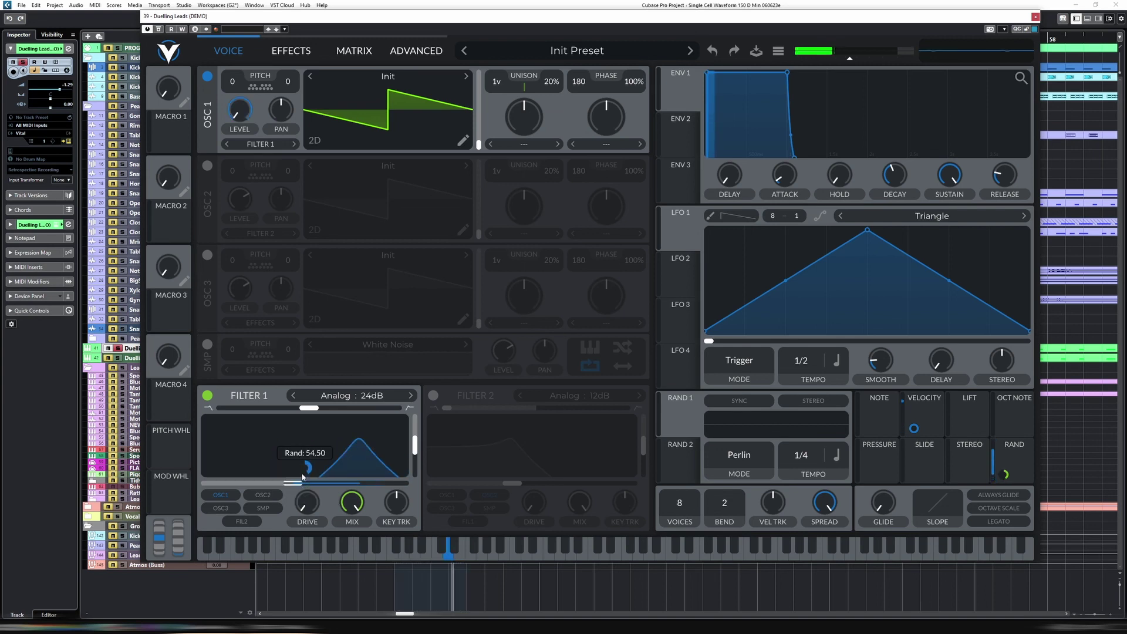
pyautogui.moveTo(294, 483); pyautogui.dragTo(289, 483)
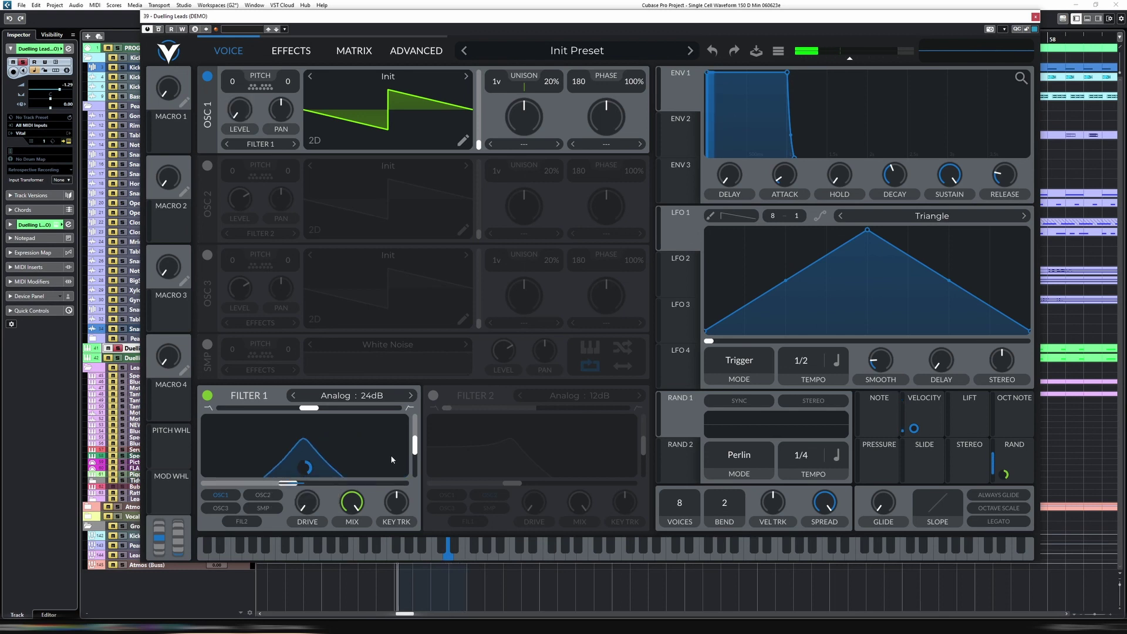
# Step: Enable Osc 2 with Velocity driving its level from zero, and set phase randomization to 0% on both oscillators
pyautogui.click(206, 167)
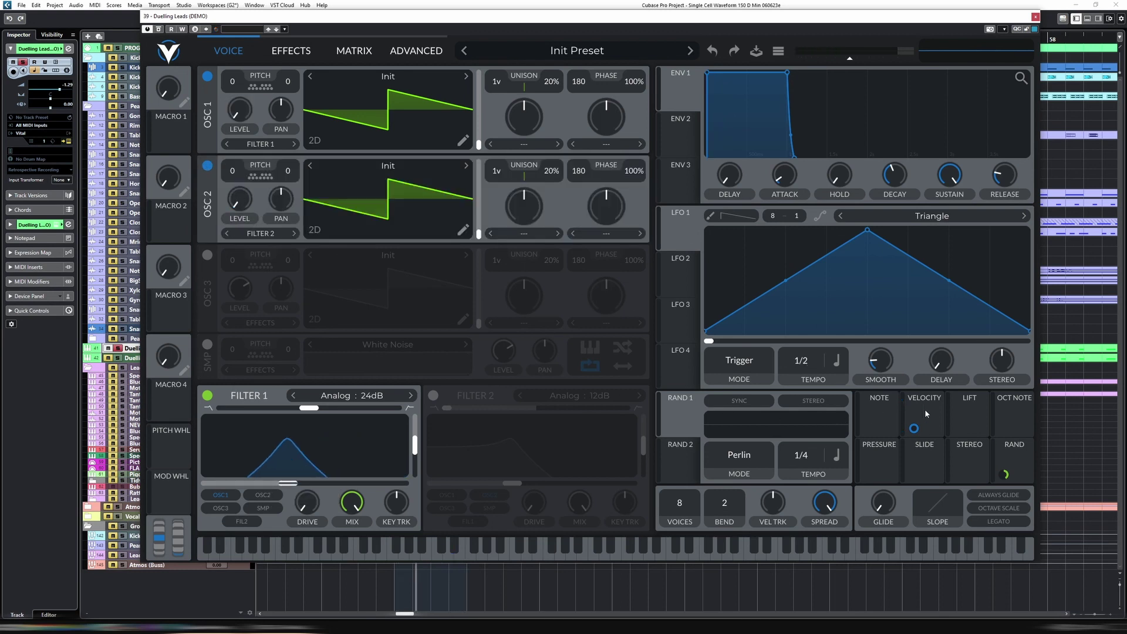
pyautogui.moveTo(914, 428); pyautogui.dragTo(240, 232)
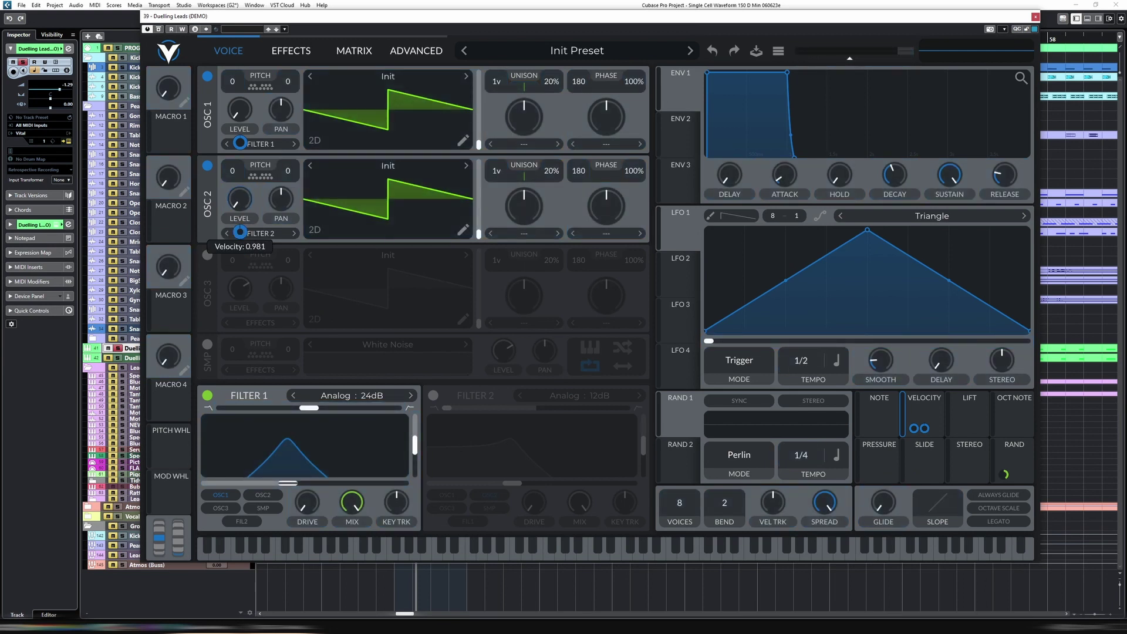
pyautogui.moveTo(637, 86); pyautogui.dragTo(636, 286)
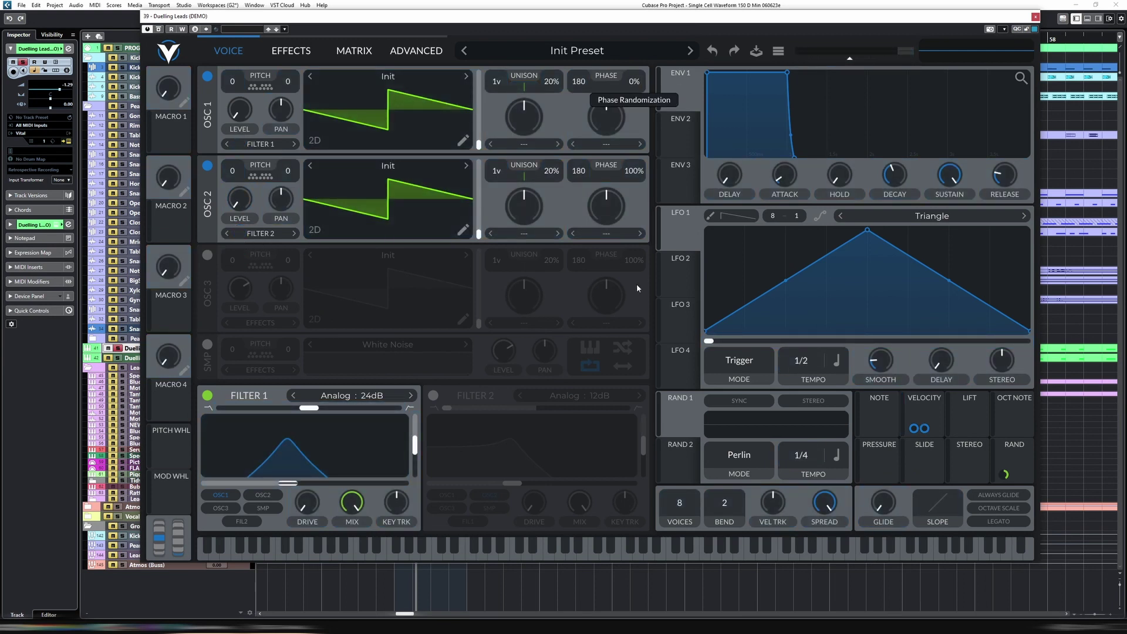
pyautogui.moveTo(635, 174); pyautogui.dragTo(634, 312)
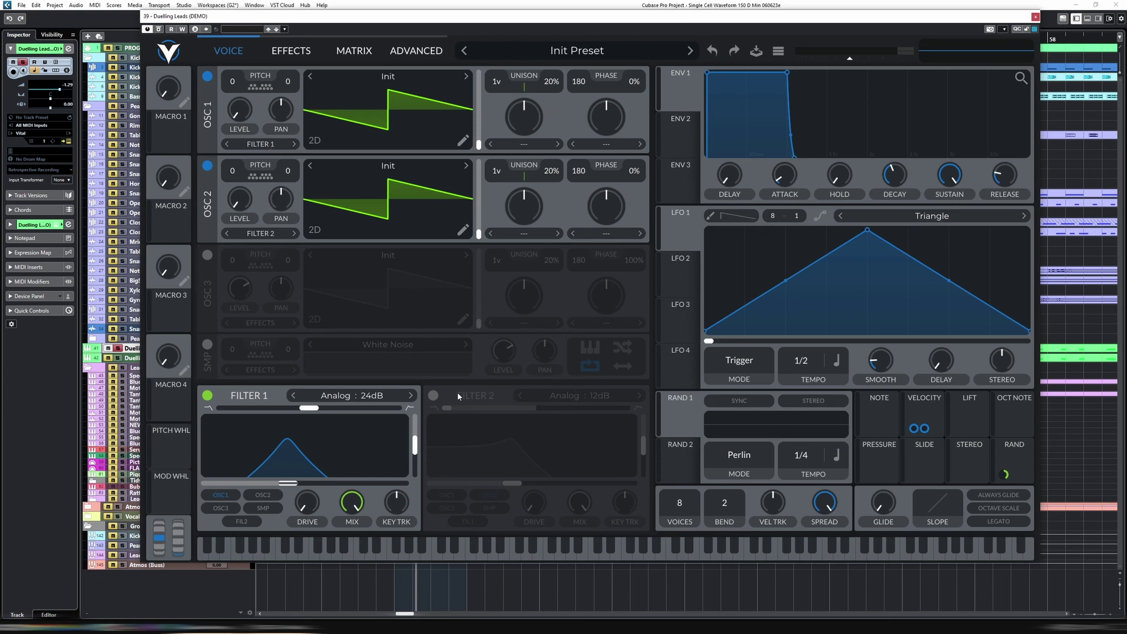
# Step: Load the cookie jar wavetable into Osc 2 and turn off Osc 1
pyautogui.moveTo(479, 234); pyautogui.dragTo(479, 223)
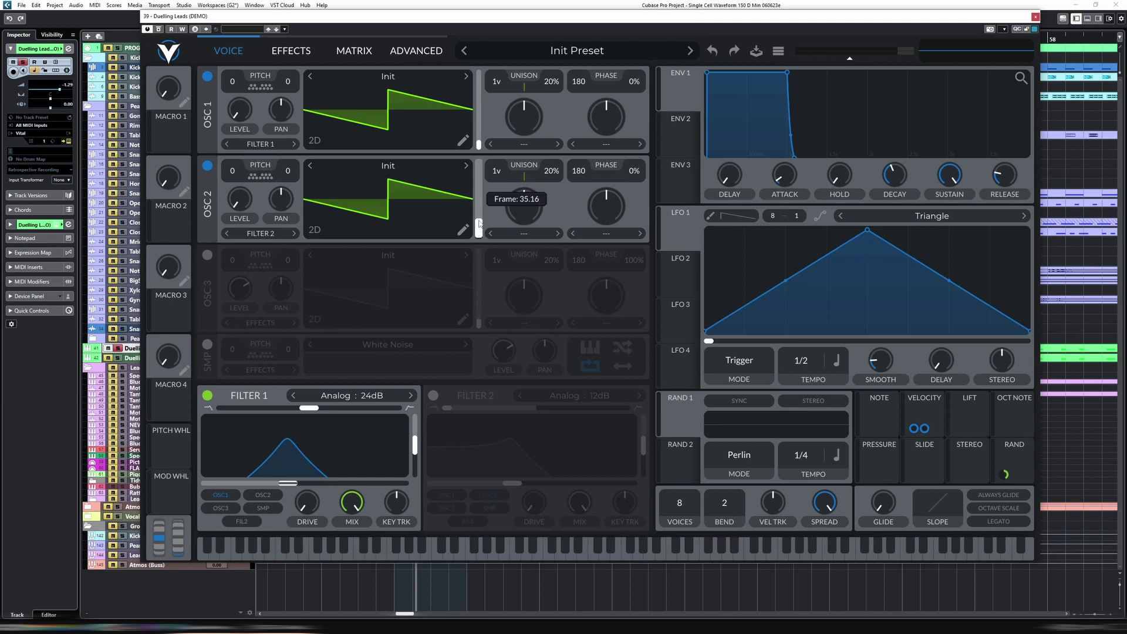
pyautogui.click(388, 165)
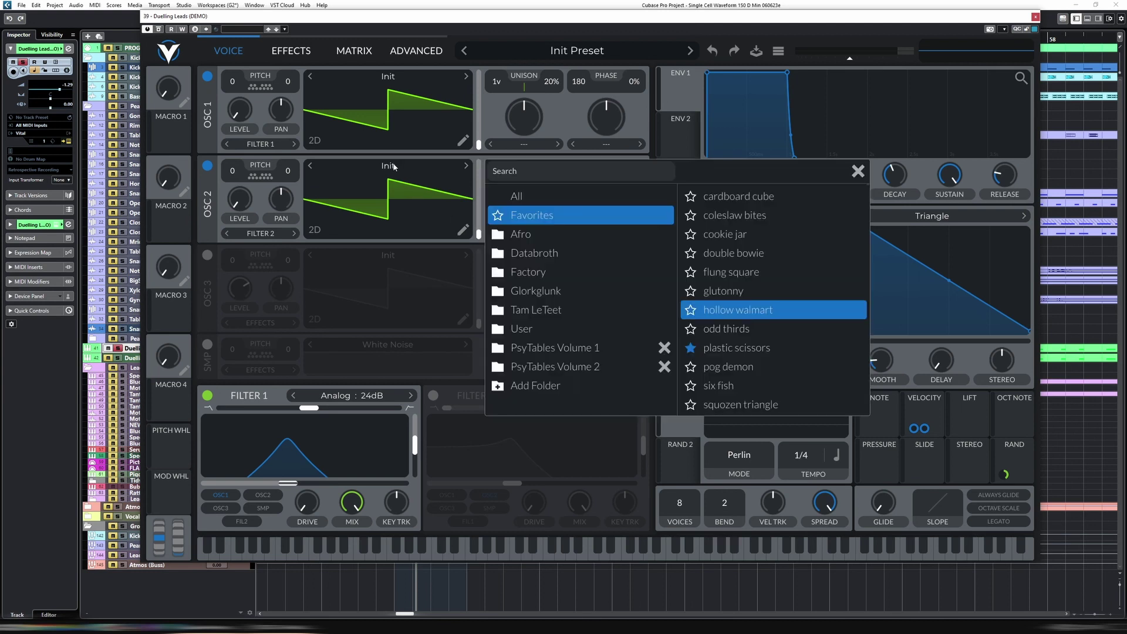
pyautogui.click(728, 273)
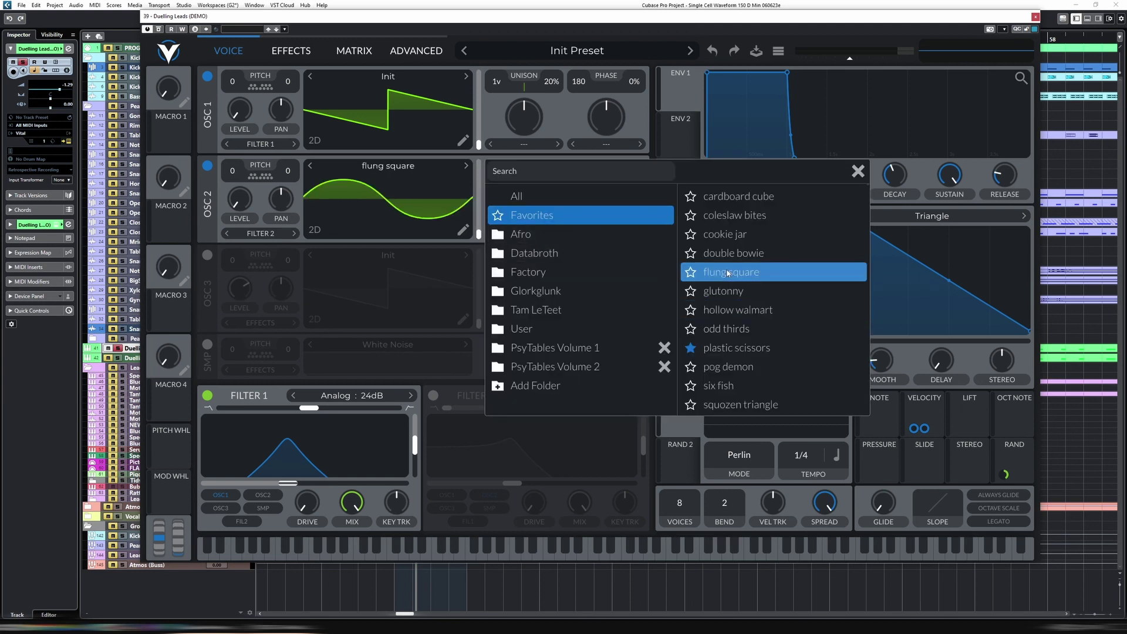
pyautogui.click(737, 235)
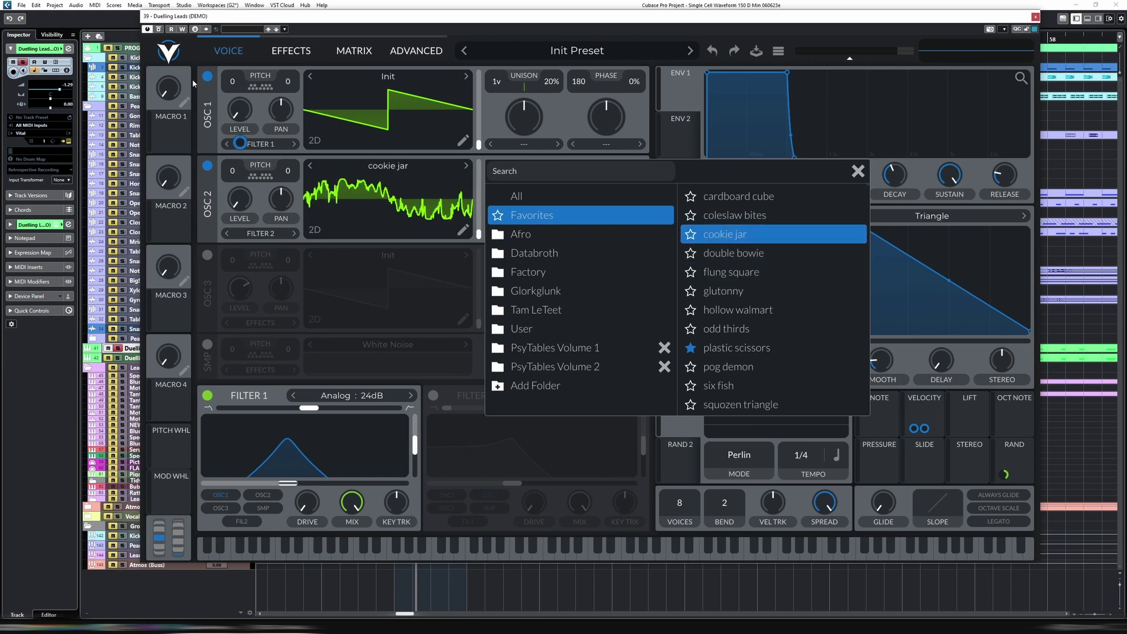
pyautogui.click(207, 75)
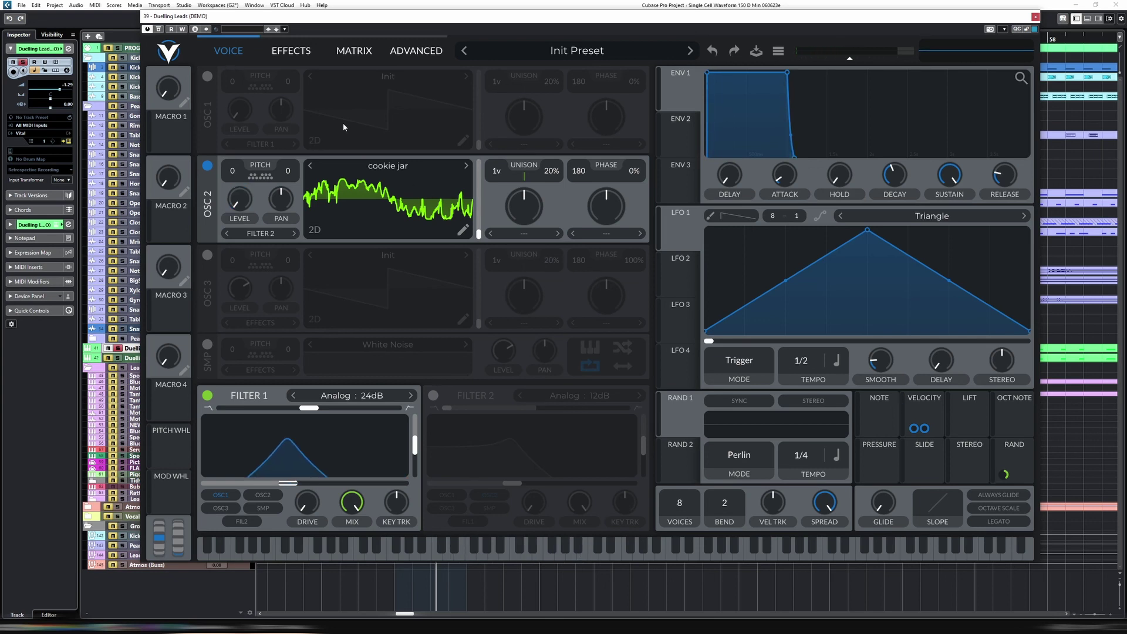
# Step: Remap the Velocity modulation of Osc 2 Level to an inverted step: full in the lower half, zero in the upper half
pyautogui.click(308, 57)
pyautogui.click(354, 52)
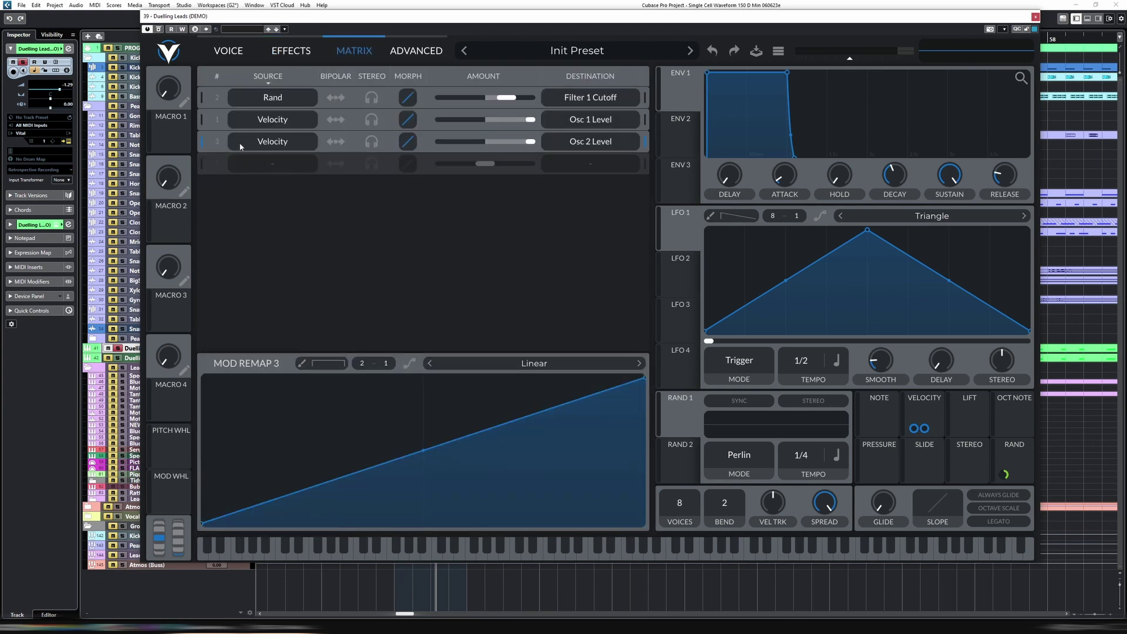
pyautogui.click(209, 128)
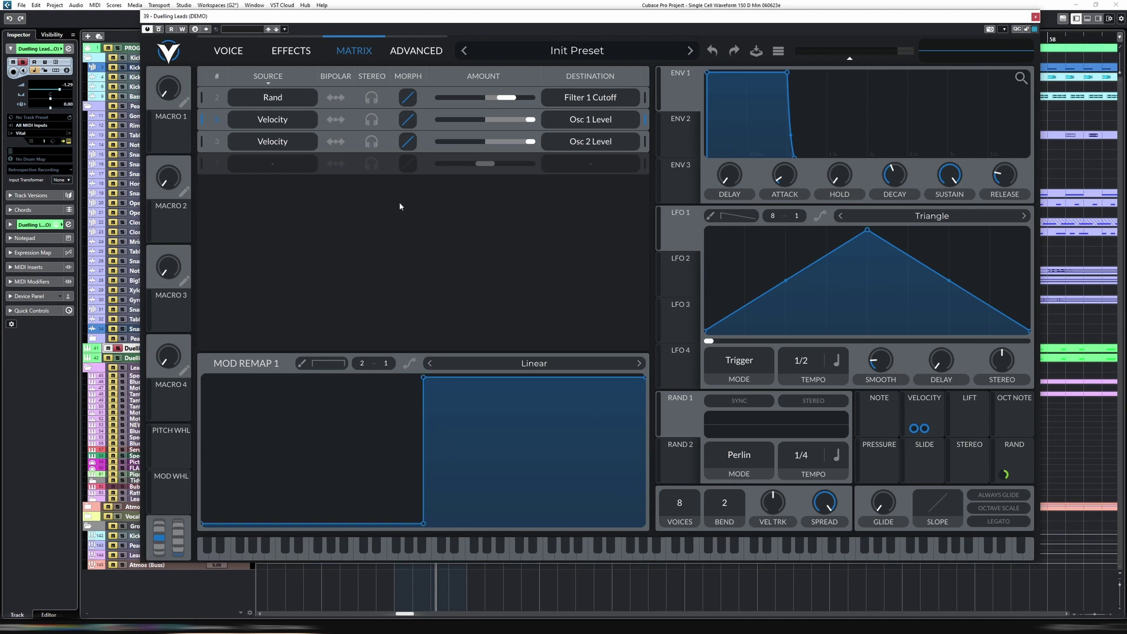
pyautogui.click(215, 150)
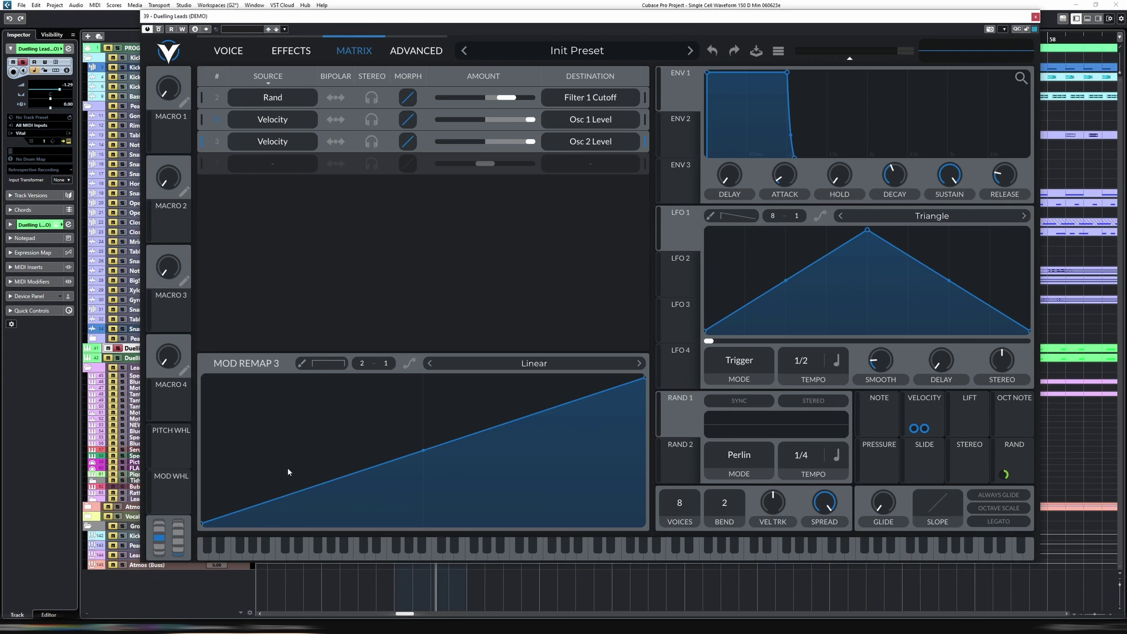
pyautogui.moveTo(276, 448)
pyautogui.mouseDown()
pyautogui.moveTo(287, 454)
pyautogui.moveTo(299, 353)
pyautogui.mouseUp()
pyautogui.moveTo(440, 385); pyautogui.dragTo(457, 581)
# Step: Enable Filter 2 as an Analog 24dB band-pass with its blend at 1.000
pyautogui.click(233, 57)
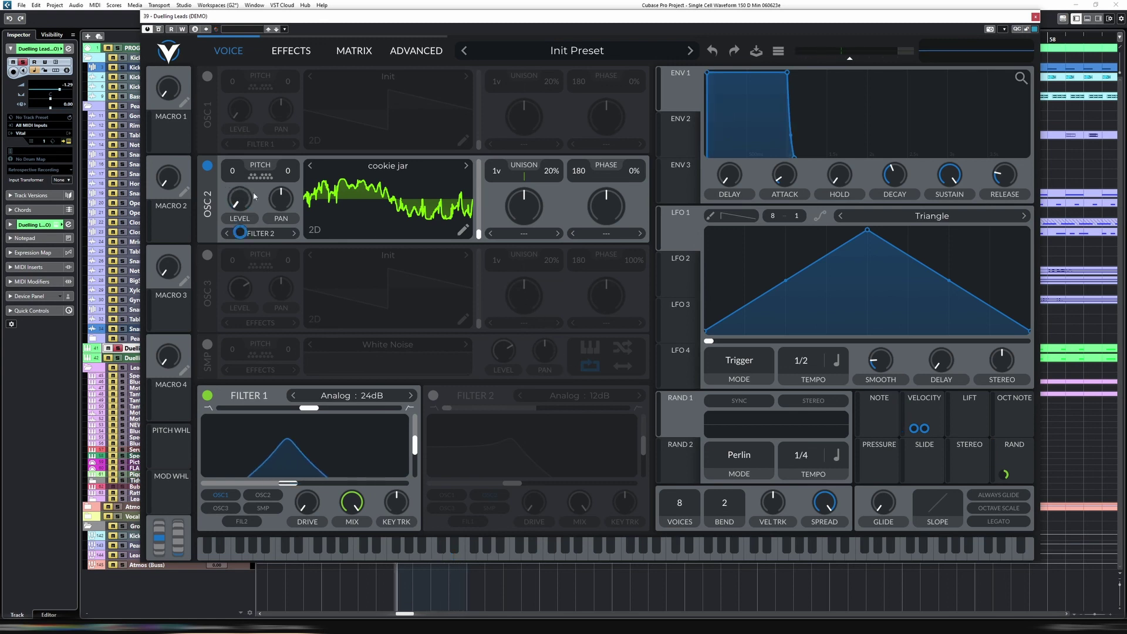
pyautogui.click(433, 395)
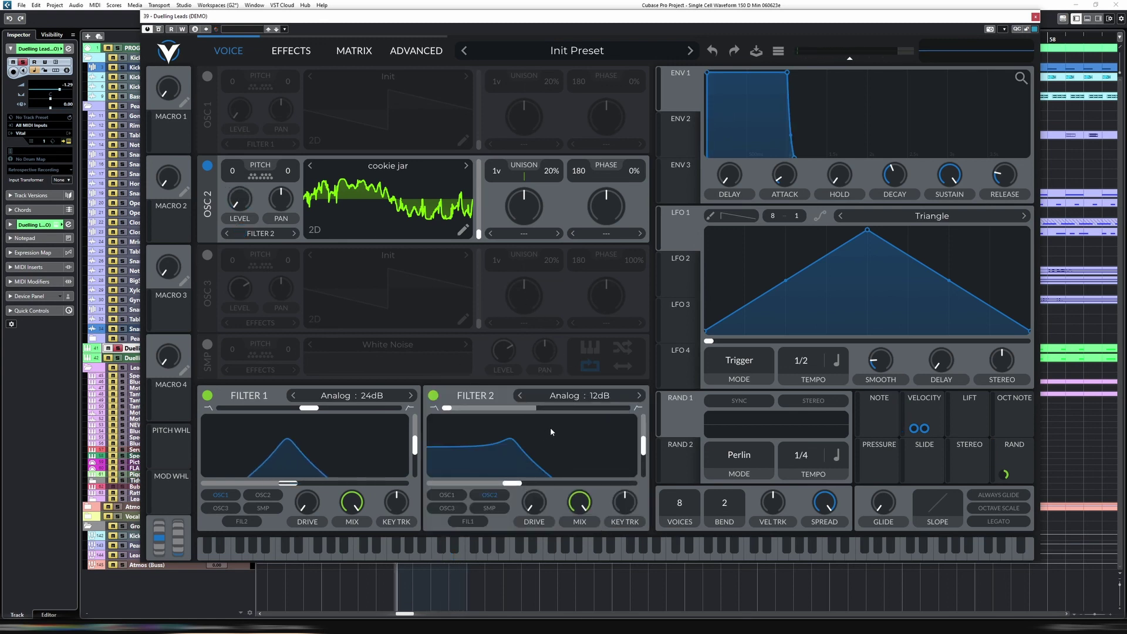
pyautogui.moveTo(447, 407); pyautogui.dragTo(539, 414)
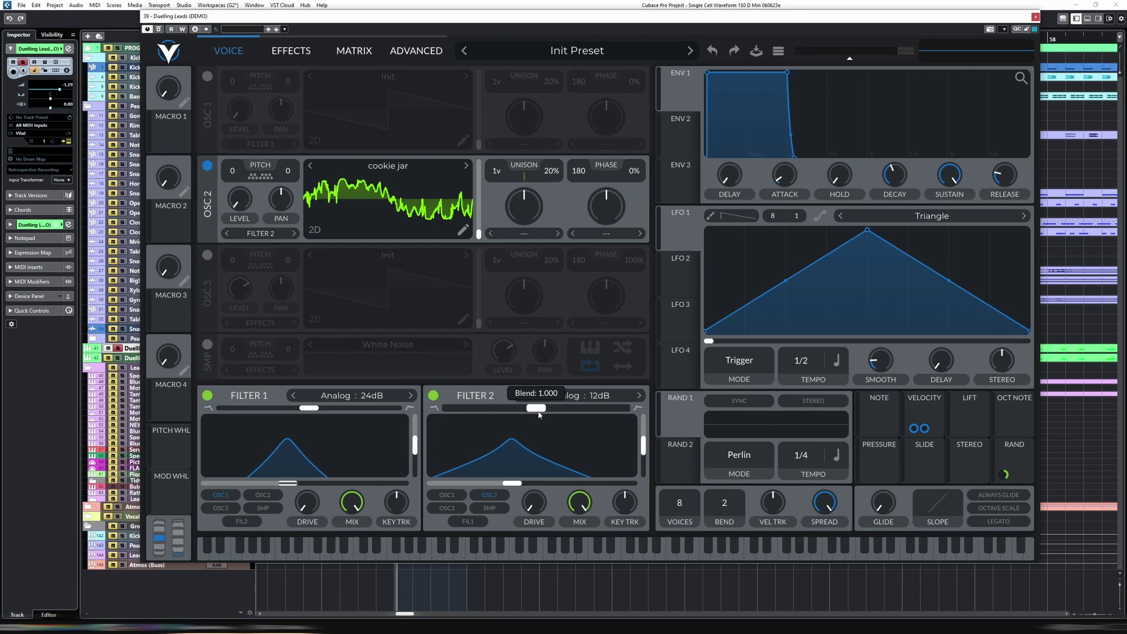
pyautogui.click(639, 395)
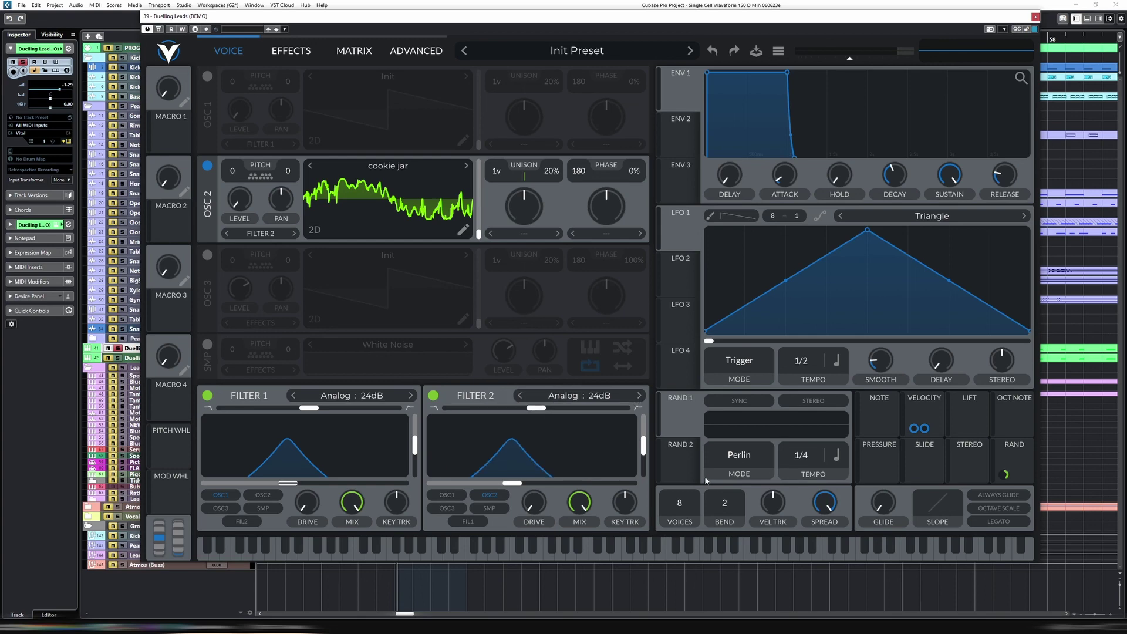
# Step: Modulate Filter 2's cutoff with Rand 1 at a 1/1 tempo, and lower the filter's base cutoff
pyautogui.moveTo(681, 419); pyautogui.dragTo(520, 482)
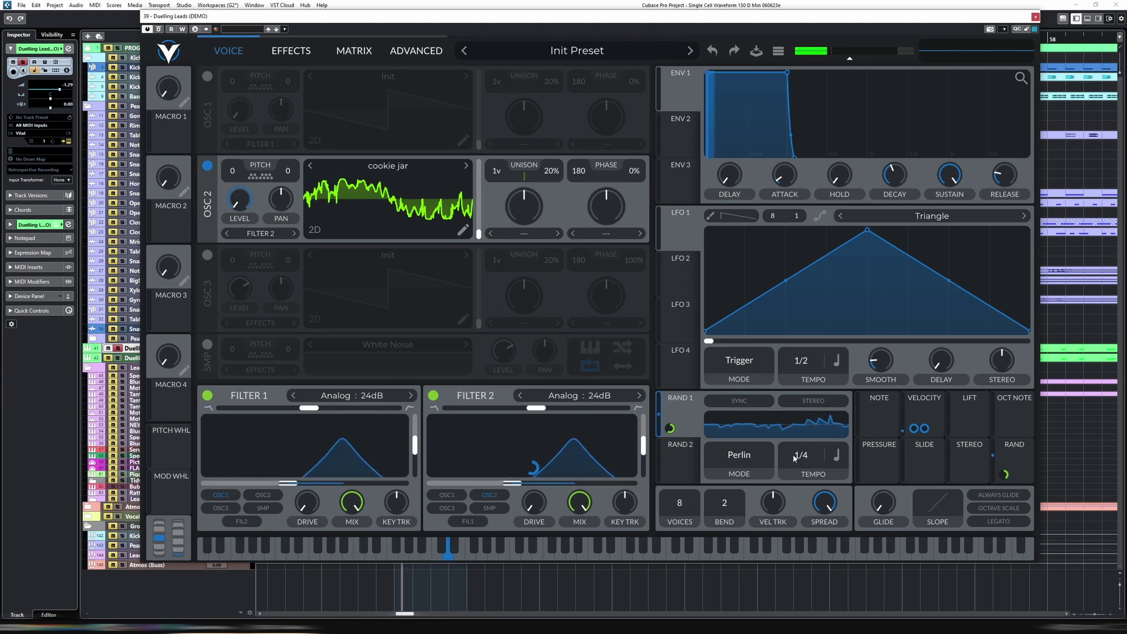
pyautogui.moveTo(793, 458); pyautogui.dragTo(802, 477)
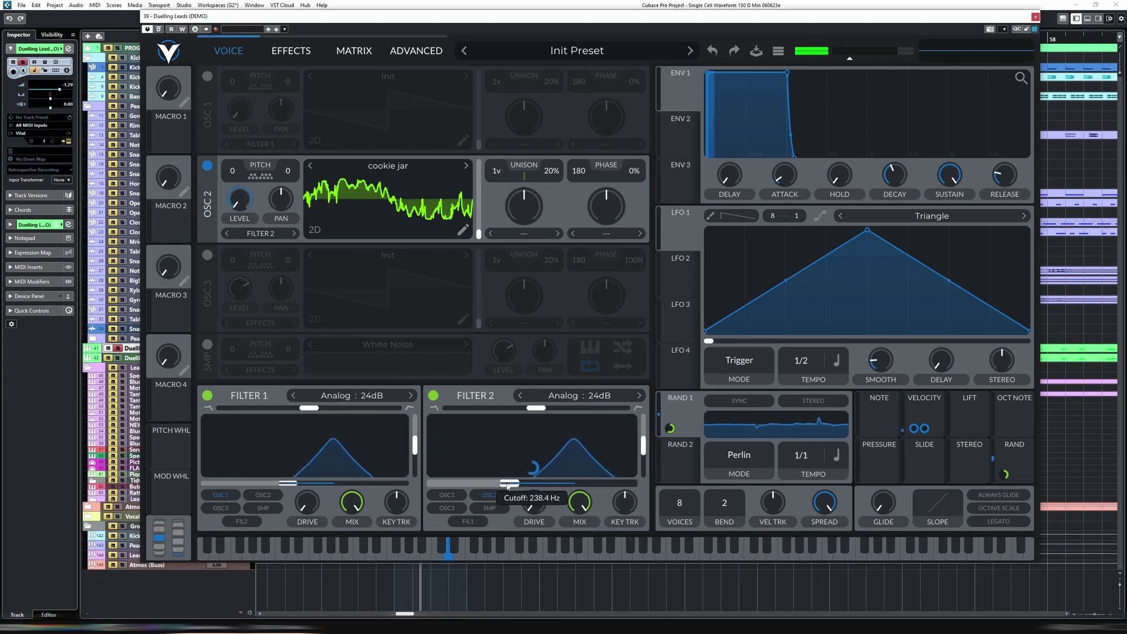
pyautogui.moveTo(508, 486); pyautogui.dragTo(490, 485)
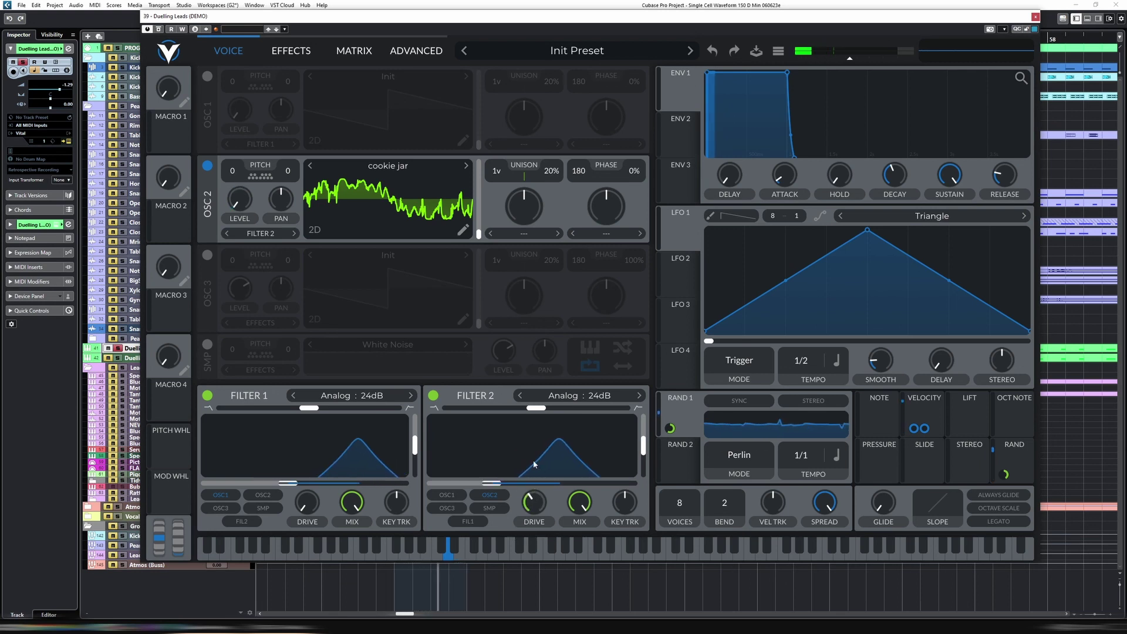
# Step: Transpose Osc 2 to -12, then set Rand 1's tempo to 1/4 and readjust Filter 2's cutoff for its sweep
pyautogui.moveTo(237, 174); pyautogui.dragTo(246, 231)
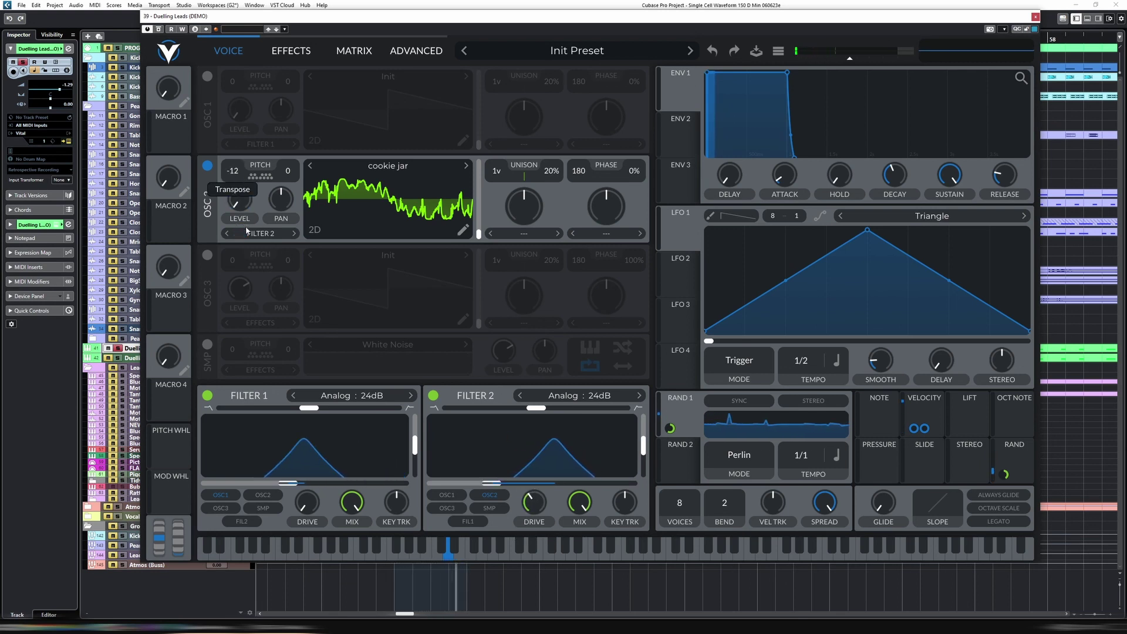
pyautogui.moveTo(500, 484); pyautogui.dragTo(534, 483)
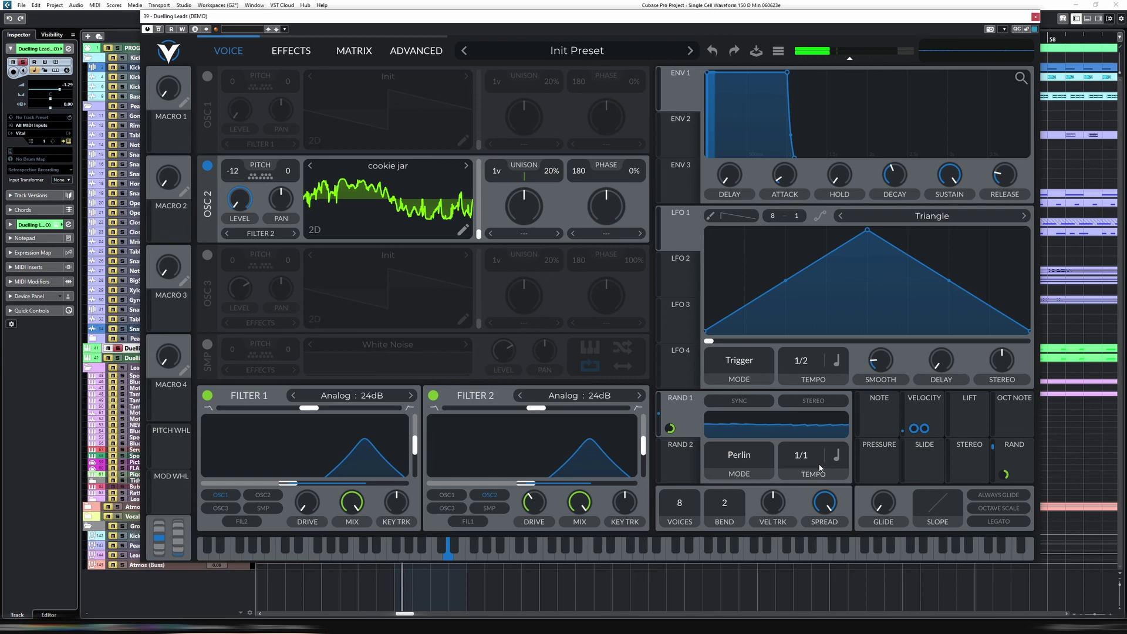
pyautogui.moveTo(803, 459); pyautogui.dragTo(806, 435)
pyautogui.moveTo(535, 483); pyautogui.dragTo(494, 485)
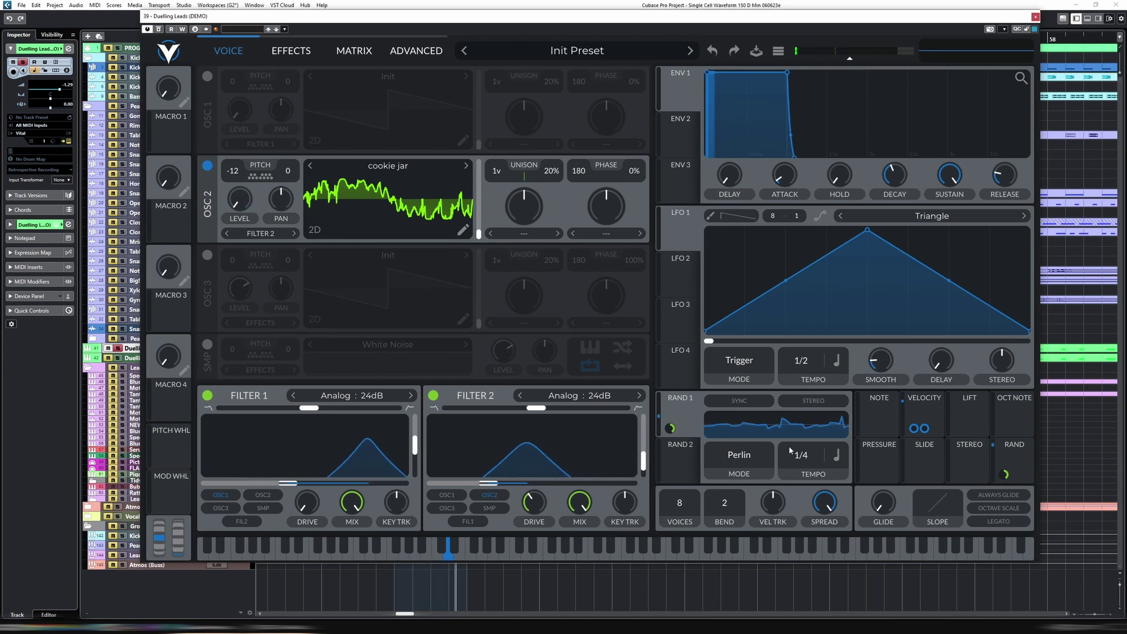
# Step: Modulate Osc 2's wave frame with LFO 1, running in Sync mode at a 2/1 tempo
pyautogui.moveTo(917, 454)
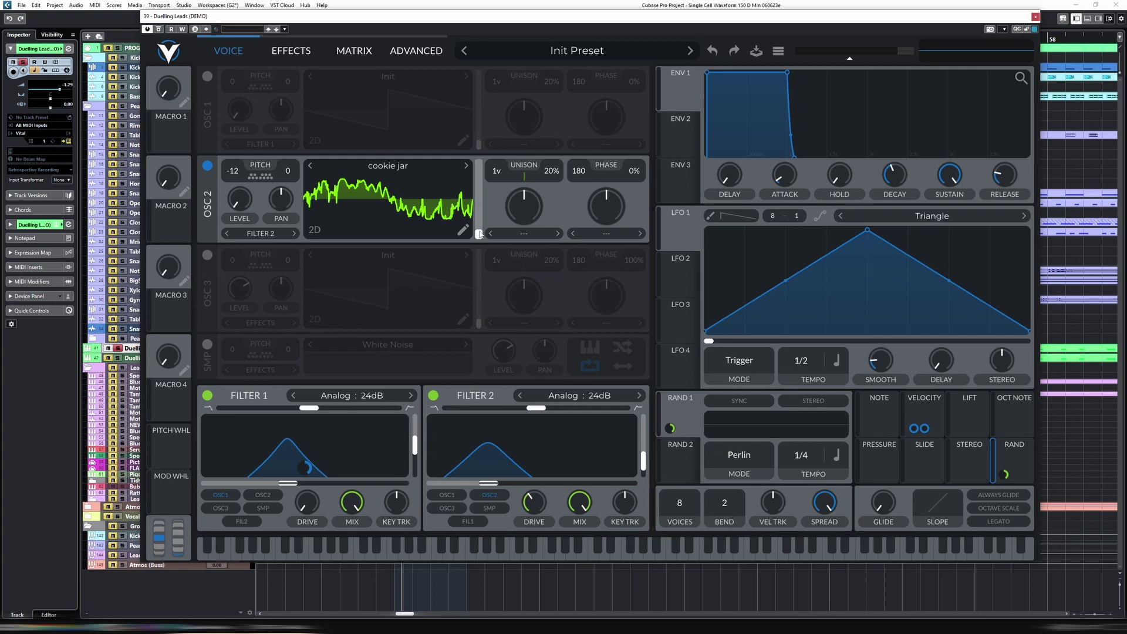
pyautogui.moveTo(479, 233)
pyautogui.mouseDown()
pyautogui.moveTo(478, 195)
pyautogui.moveTo(479, 234)
pyautogui.mouseUp()
pyautogui.moveTo(681, 234)
pyautogui.mouseDown()
pyautogui.moveTo(555, 269)
pyautogui.moveTo(479, 233)
pyautogui.mouseUp()
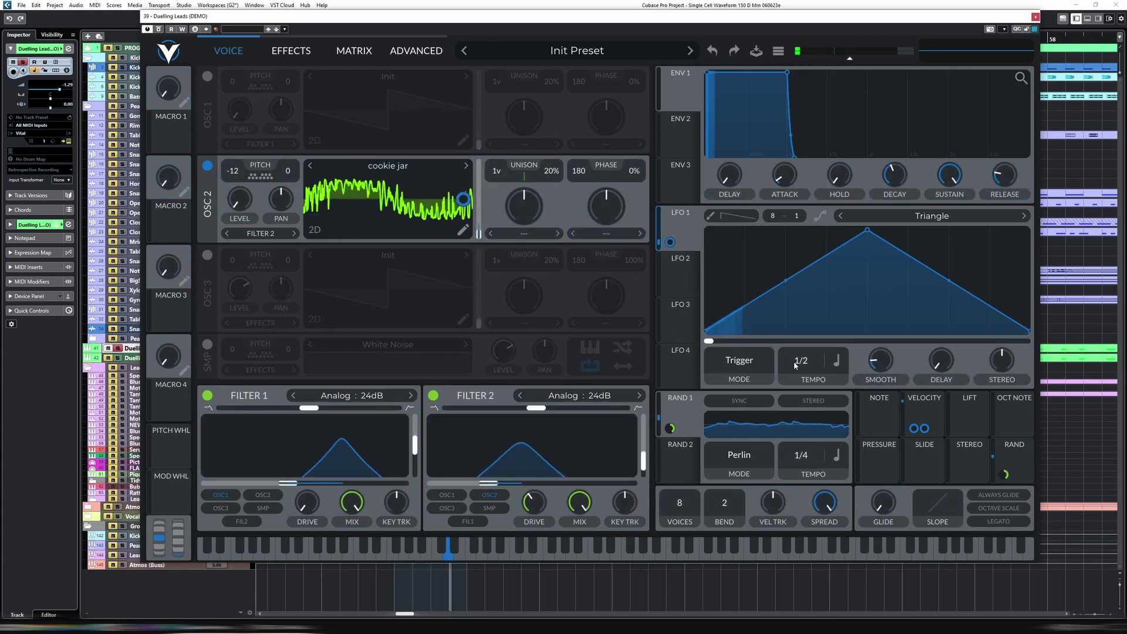
pyautogui.click(751, 370)
pyautogui.click(740, 393)
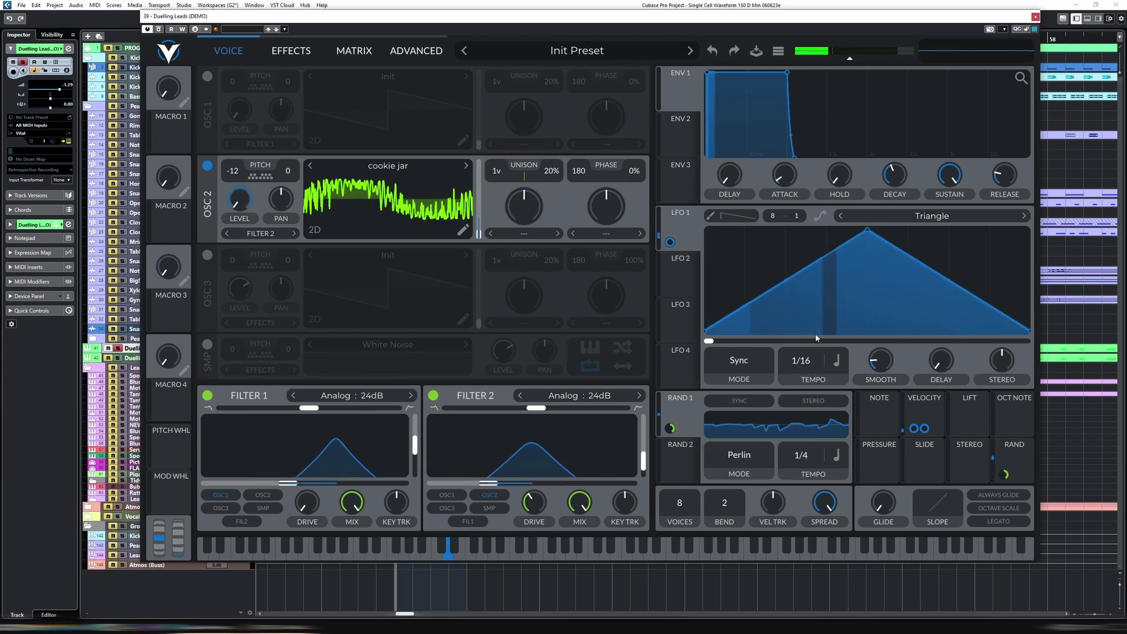
pyautogui.moveTo(814, 355); pyautogui.dragTo(813, 394)
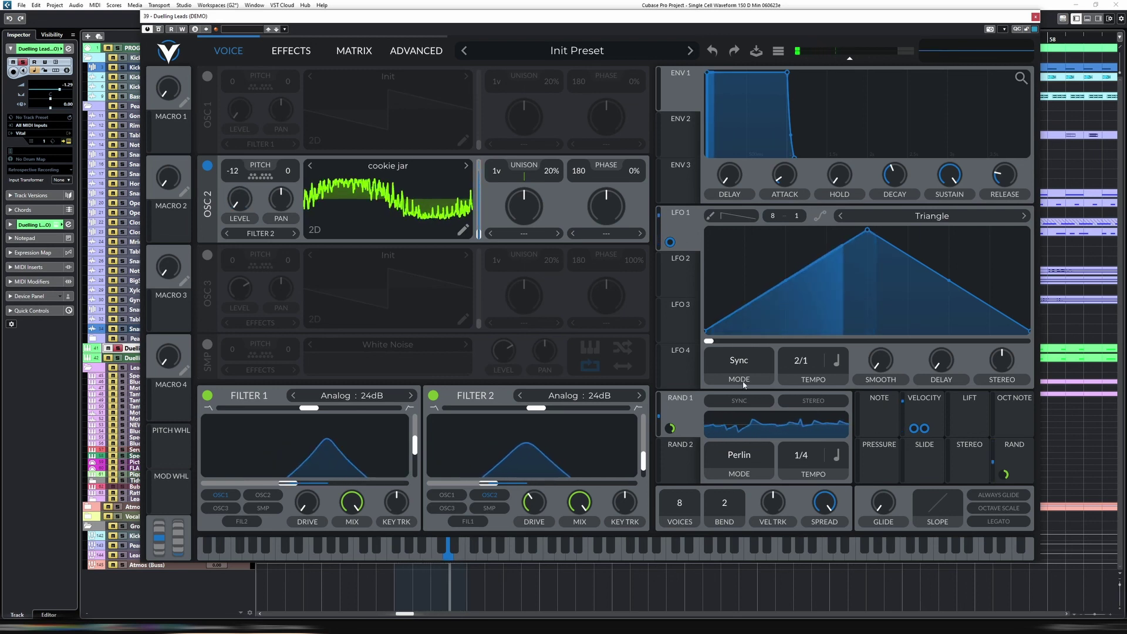
# Step: Turn Osc 1 back on and raise the synth's master volume slightly
pyautogui.click(208, 77)
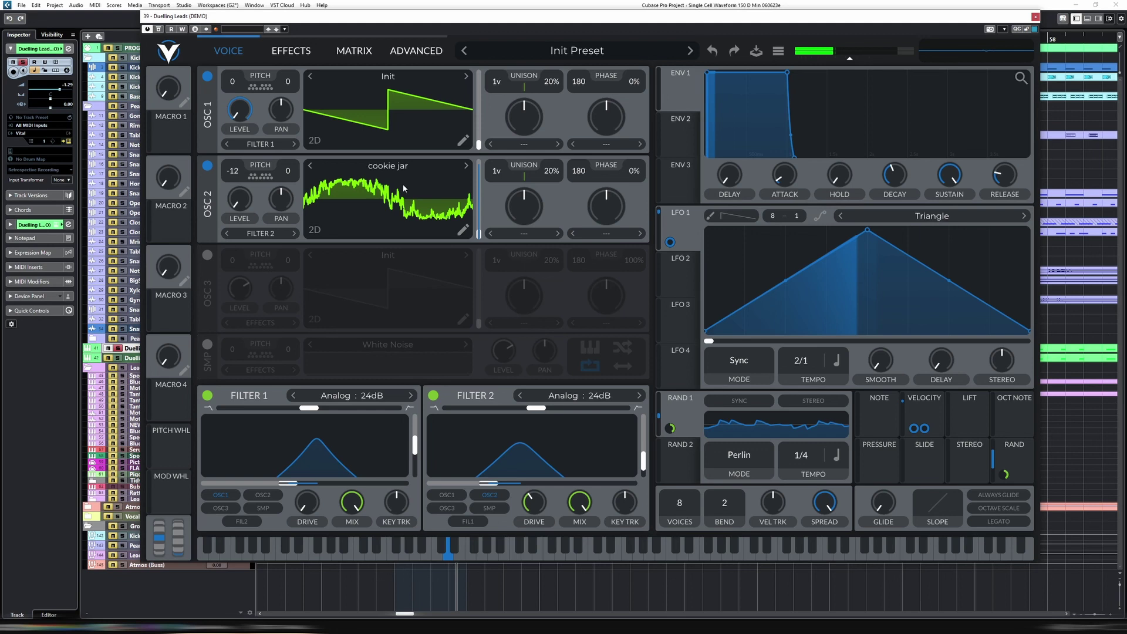
pyautogui.moveTo(853, 61)
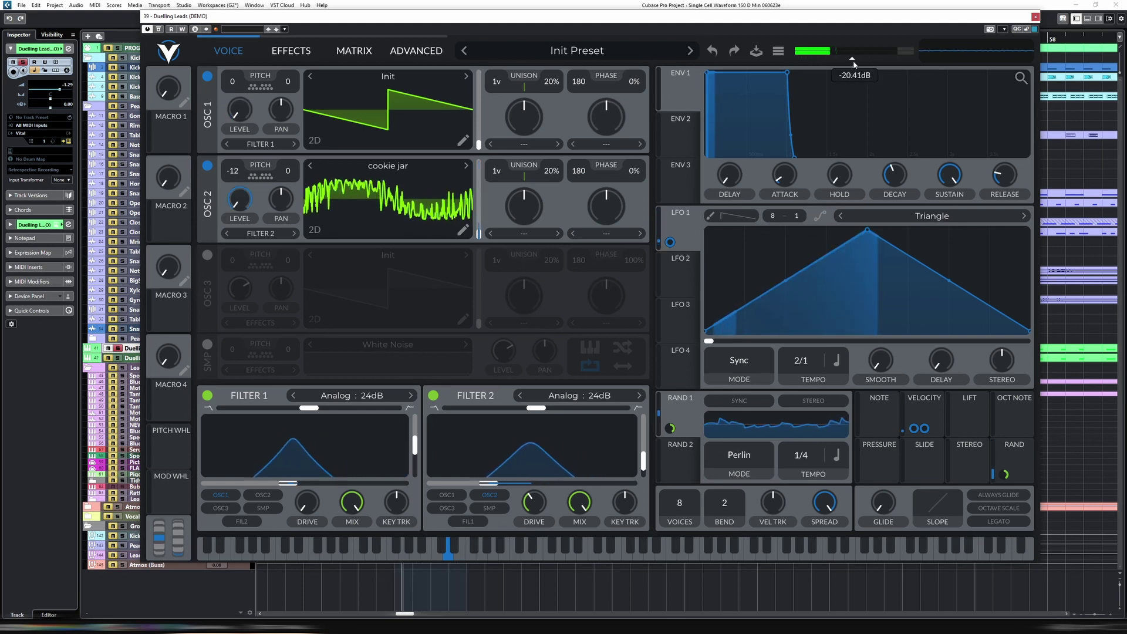
pyautogui.moveTo(853, 61); pyautogui.dragTo(861, 66)
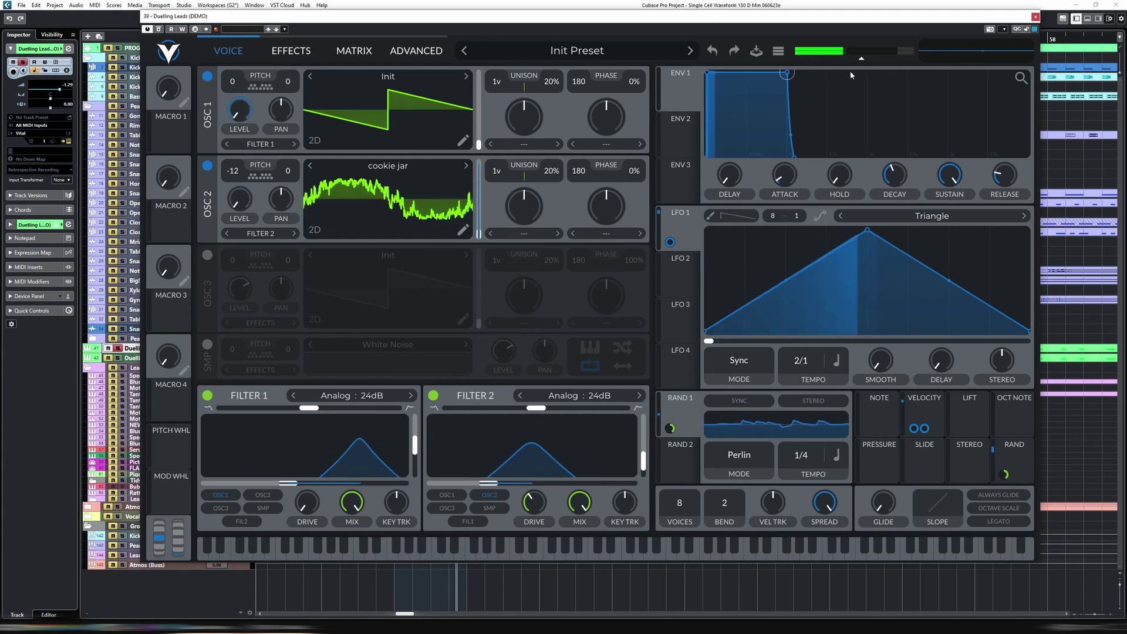
# Step: Close the synth window, extend the loop range to bar 51, and open the Duelling Leads (DEMO) part for note editing
pyautogui.click(1035, 16)
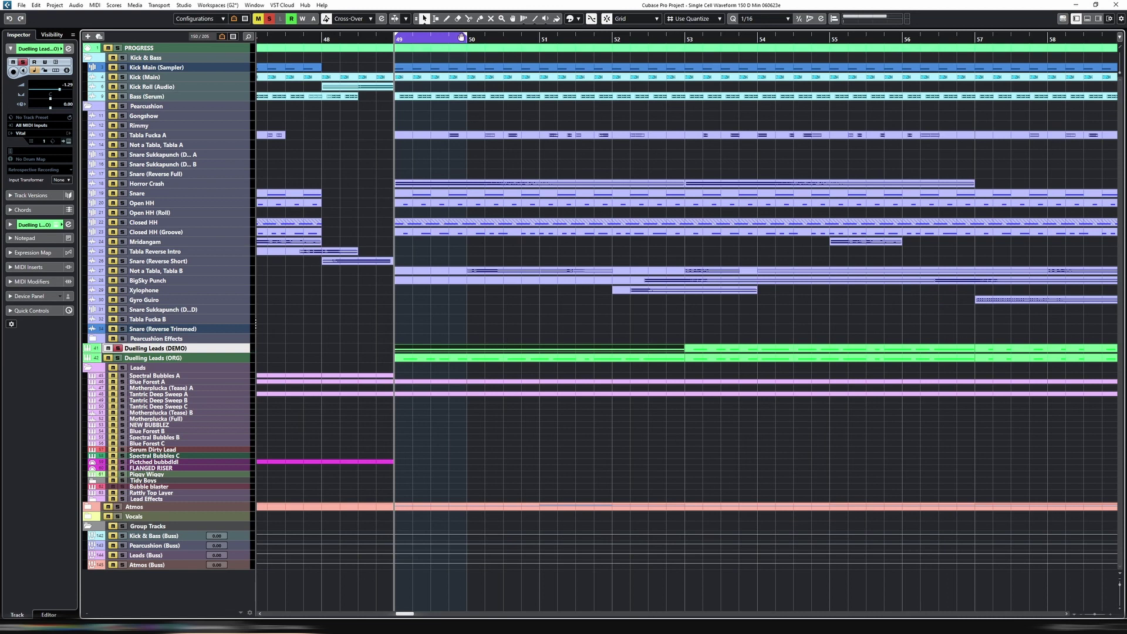
pyautogui.moveTo(462, 37); pyautogui.dragTo(516, 45)
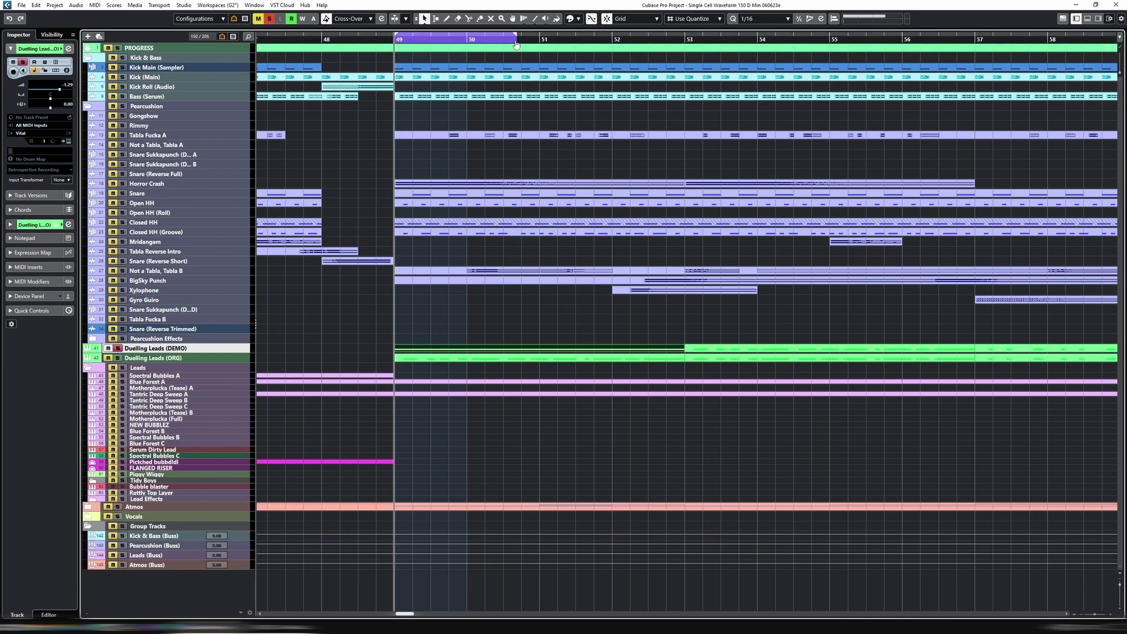
pyautogui.doubleClick(501, 351)
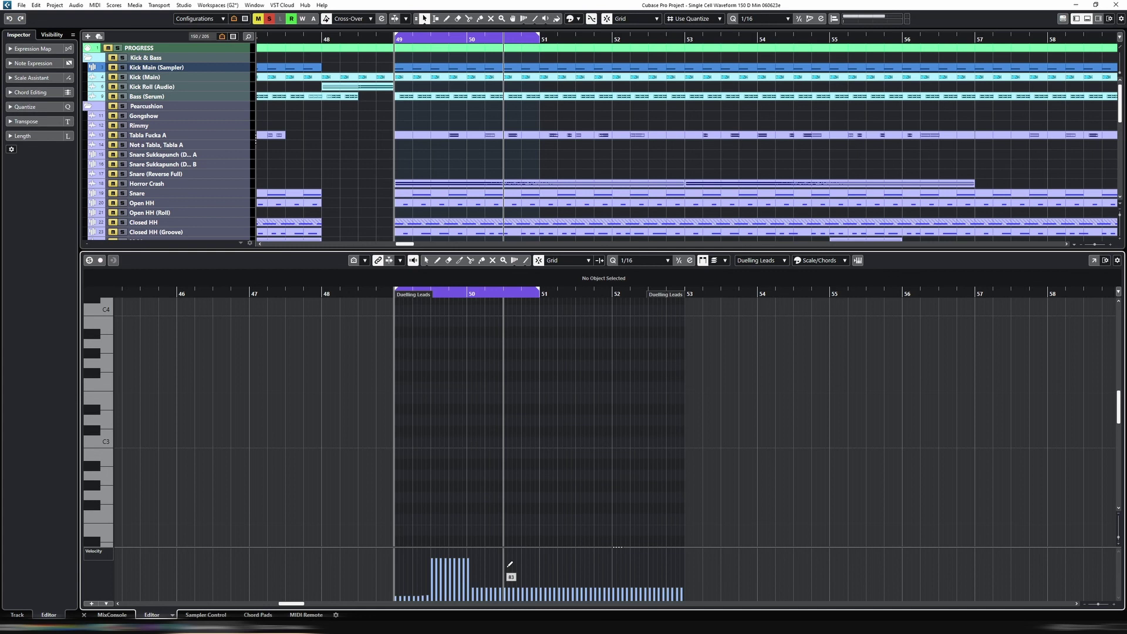
# Step: Raise the velocities of the notes in the second half of bar 50 to about 97
pyautogui.moveTo(509, 562); pyautogui.dragTo(536, 566)
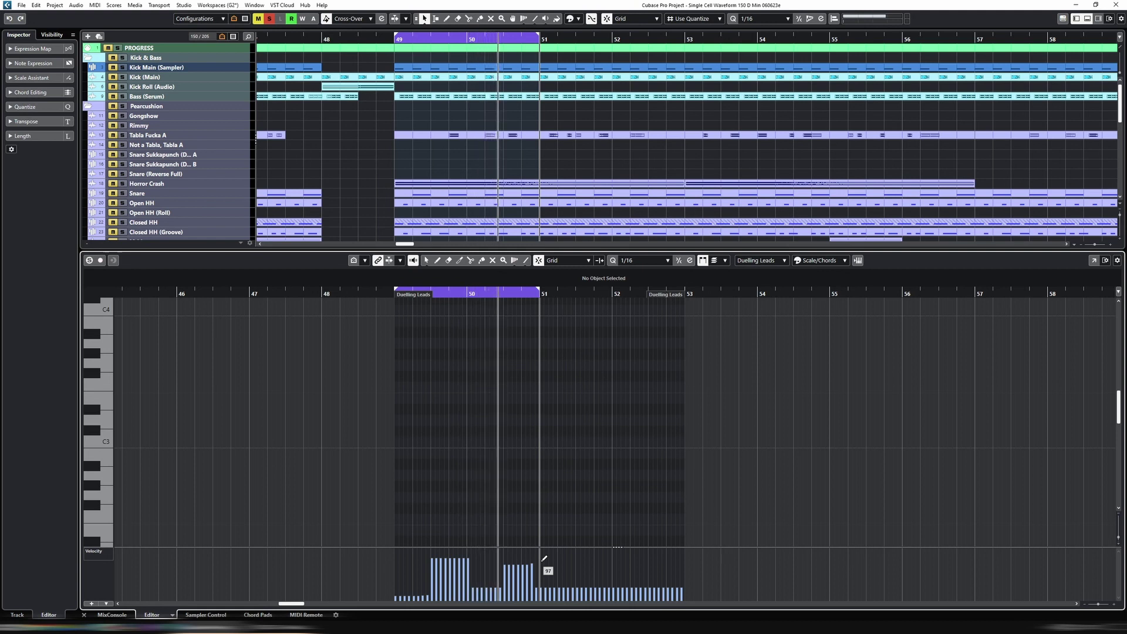
pyautogui.moveTo(542, 561); pyautogui.dragTo(538, 559)
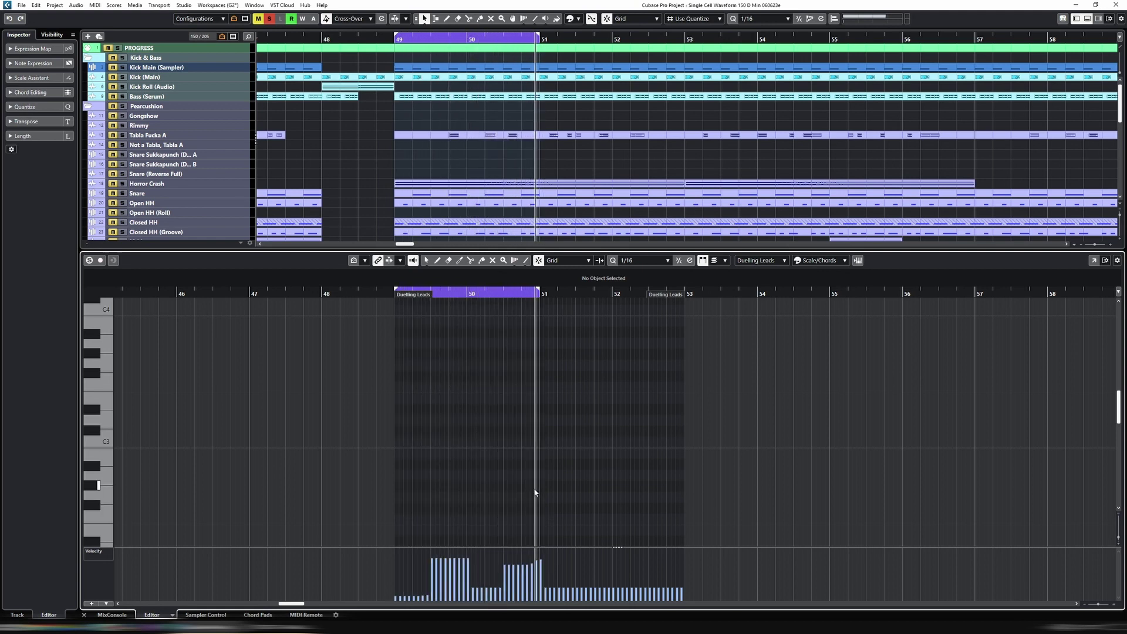
# Step: Undo the drawn velocity changes on the notes of the Duelling Leads part
pyautogui.scroll(-3, 446, 455)
pyautogui.scroll(-1, 436, 455)
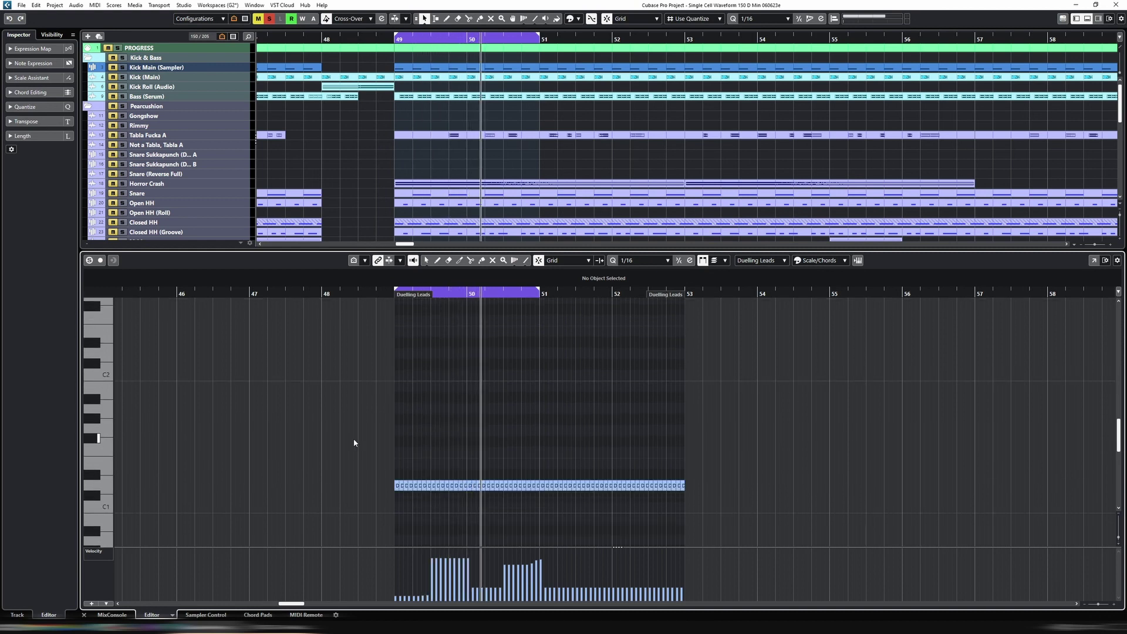
pyautogui.moveTo(361, 470); pyautogui.dragTo(747, 499)
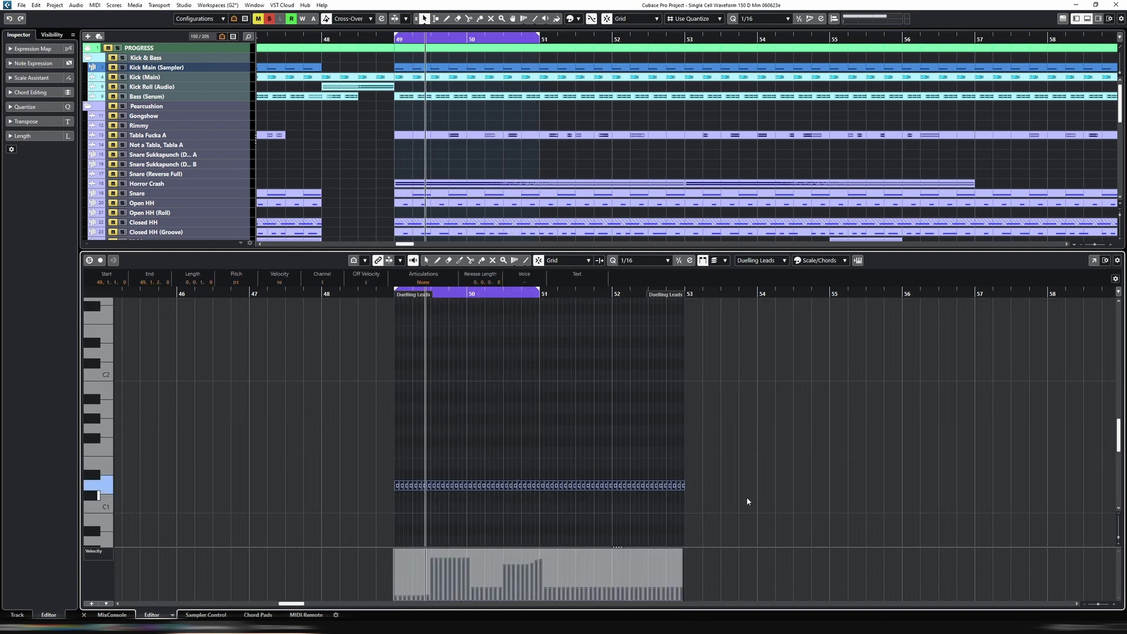
pyautogui.hotkey('ctrl', 'z')
pyautogui.hotkey('ctrl', 'z')
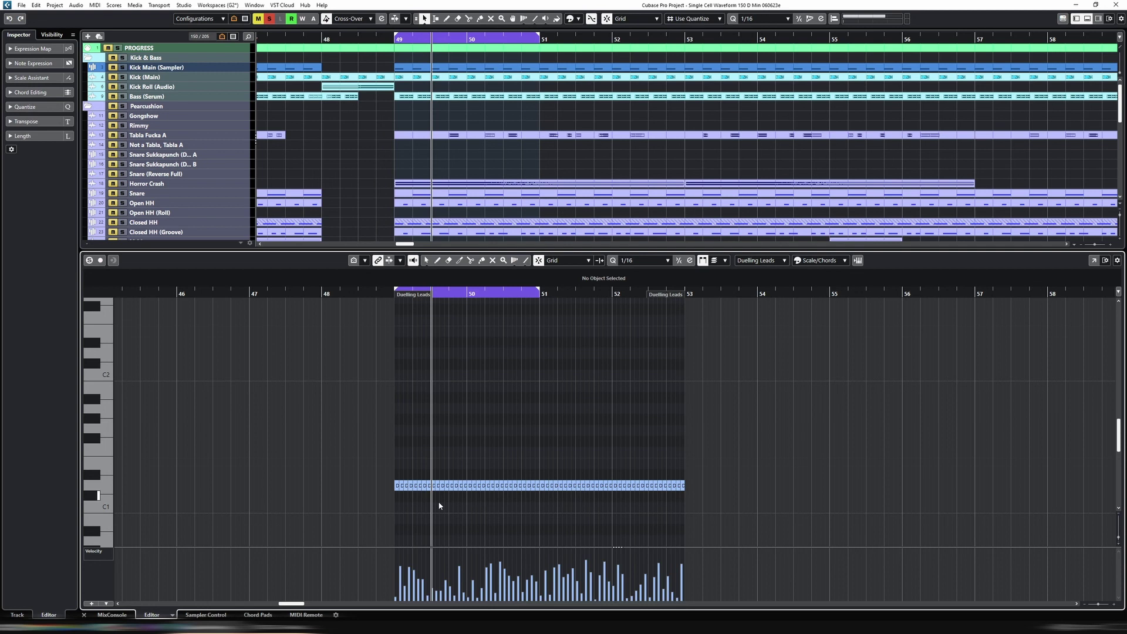
# Step: Play the Duelling Leads part from the start of bar 49 to hear the velocity switching
pyautogui.scroll(-2, 435, 498)
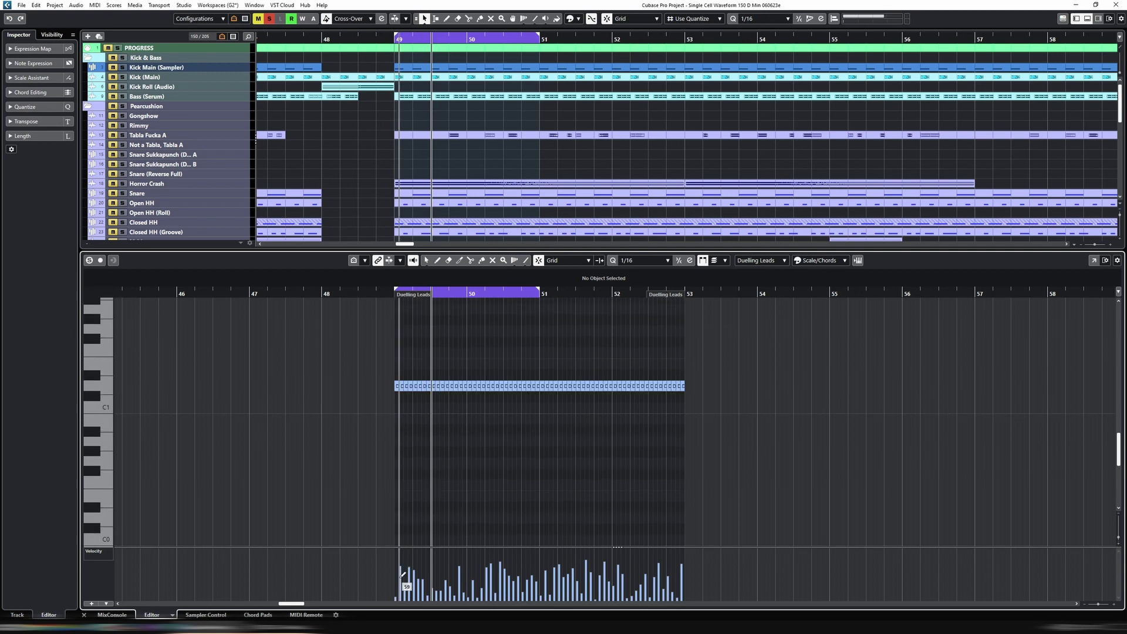
pyautogui.press('space')
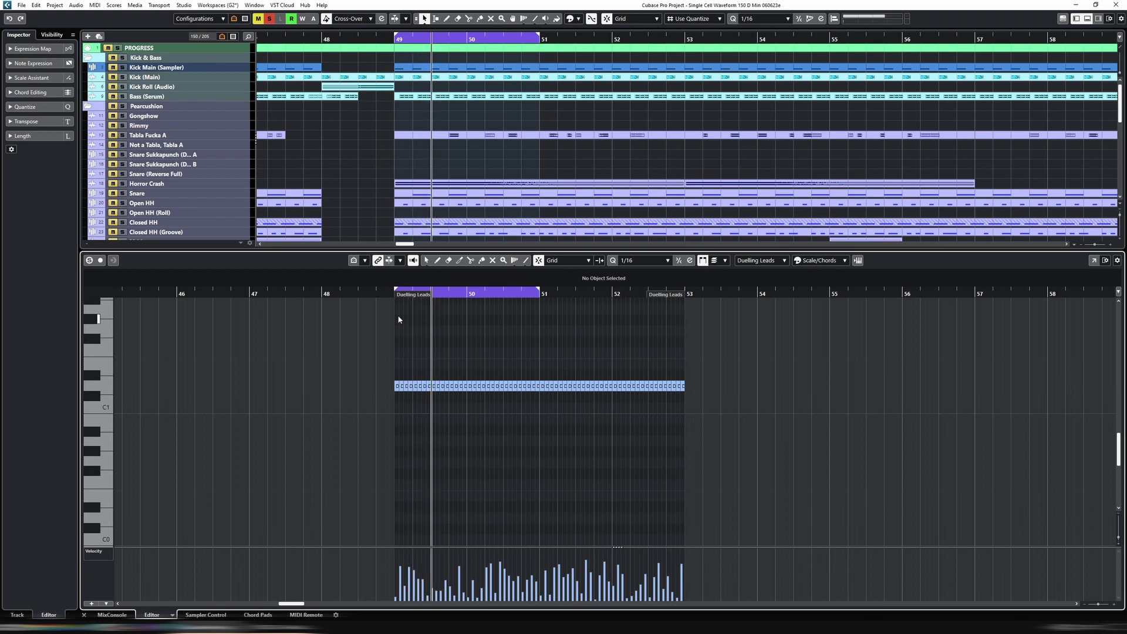
pyautogui.click(389, 295)
pyautogui.press('space')
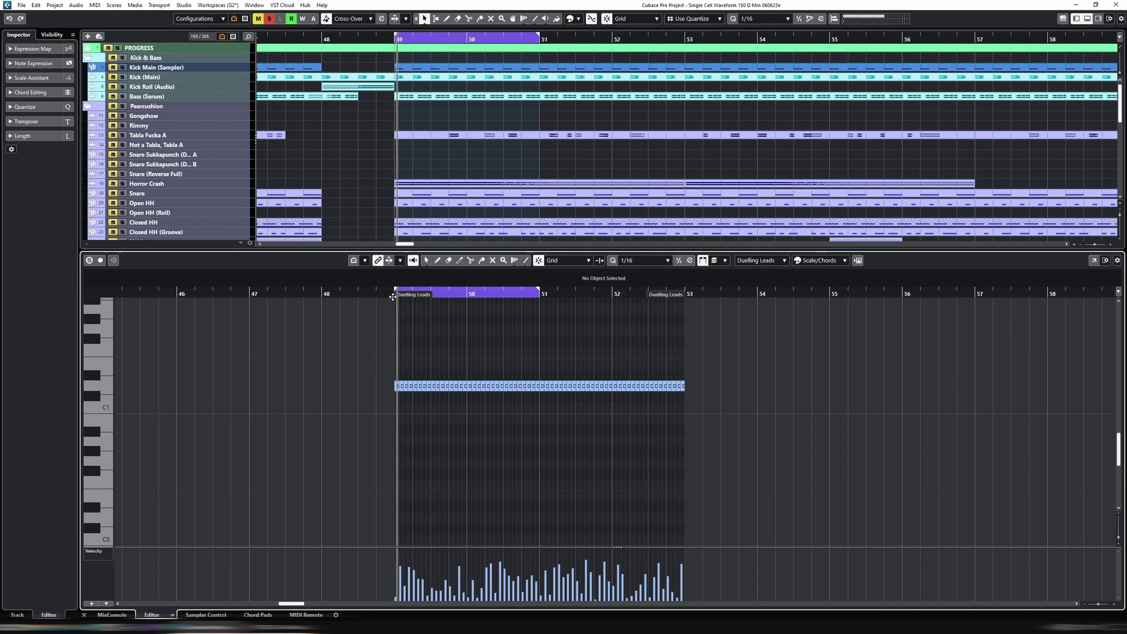
# Step: Reopen the synth window and enable its Delay effect with a dotted 1/8 tempo in Ping Pong mode
pyautogui.press('F11')
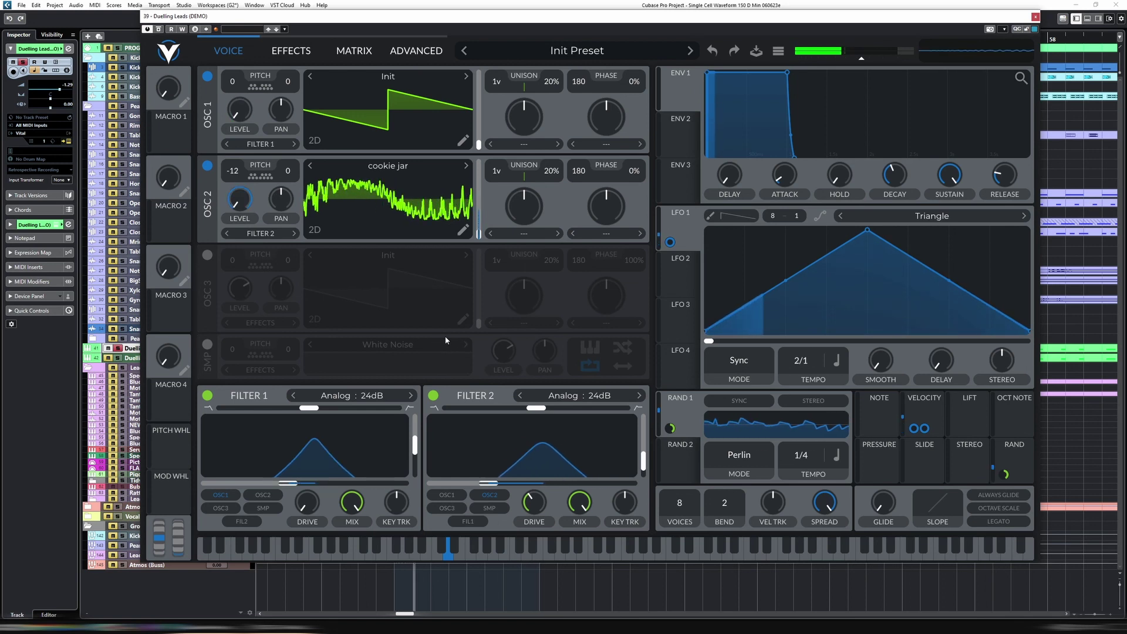
pyautogui.click(298, 58)
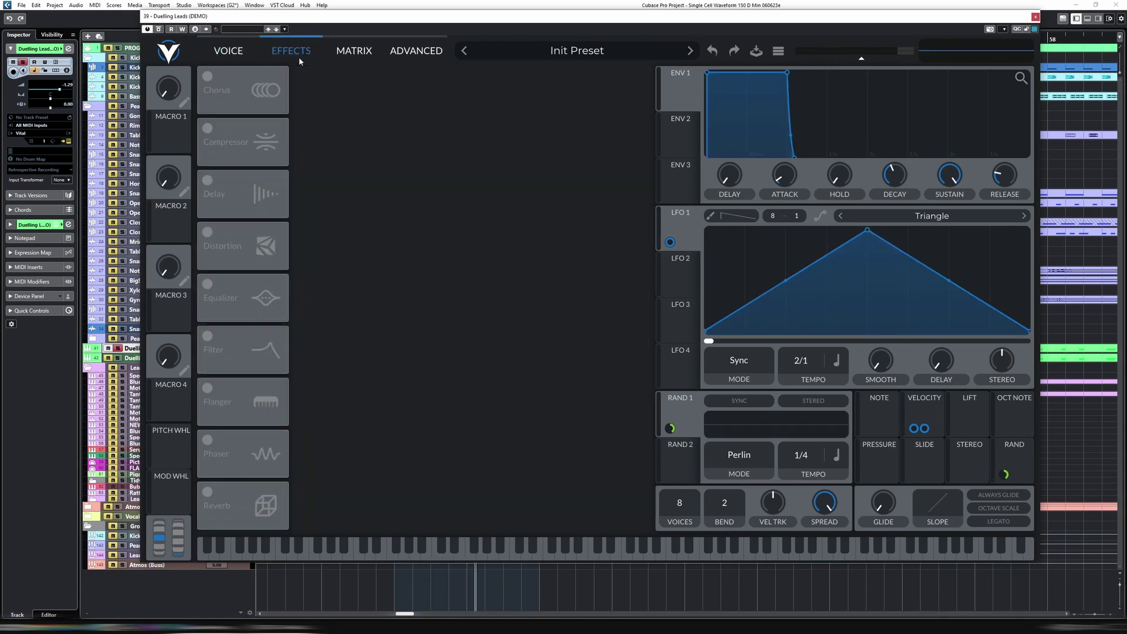
pyautogui.click(208, 181)
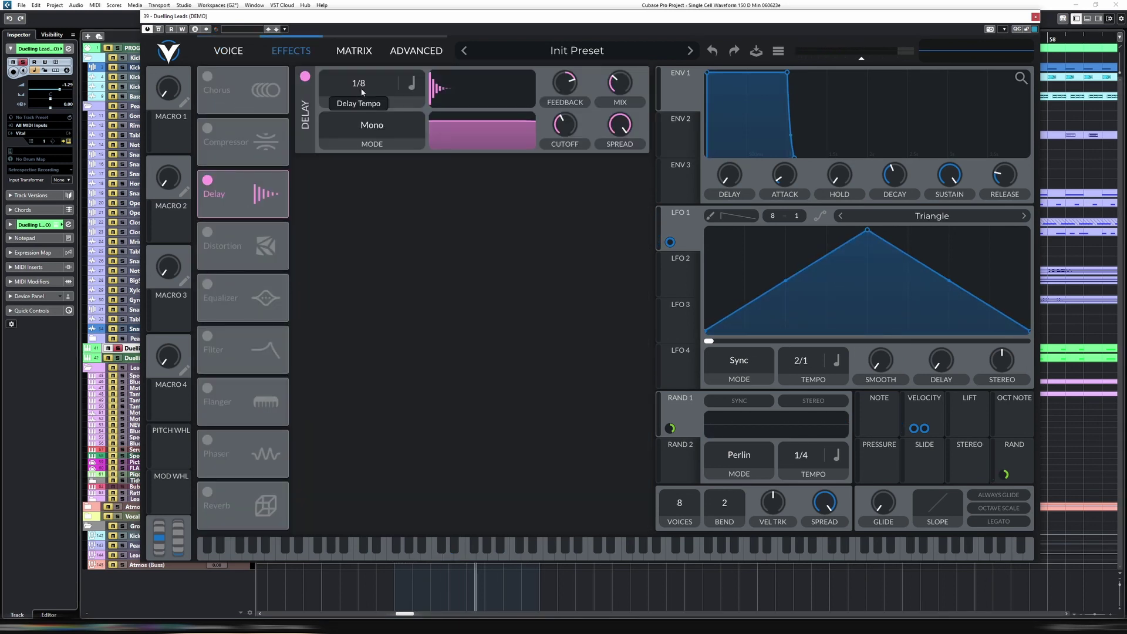
pyautogui.click(409, 90)
pyautogui.click(423, 126)
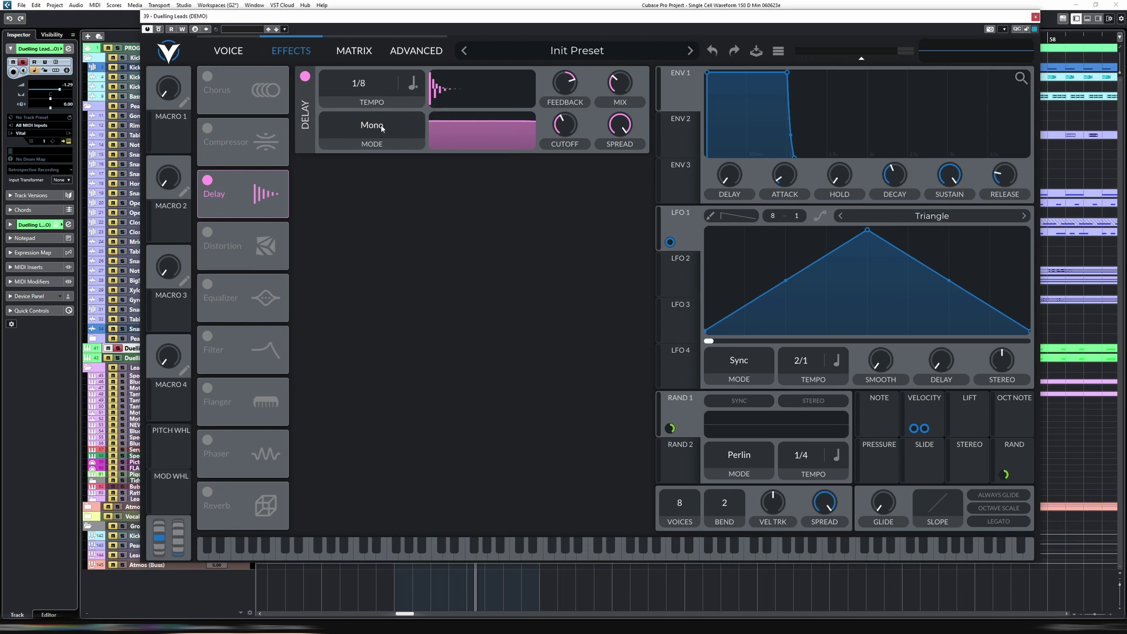
pyautogui.click(372, 176)
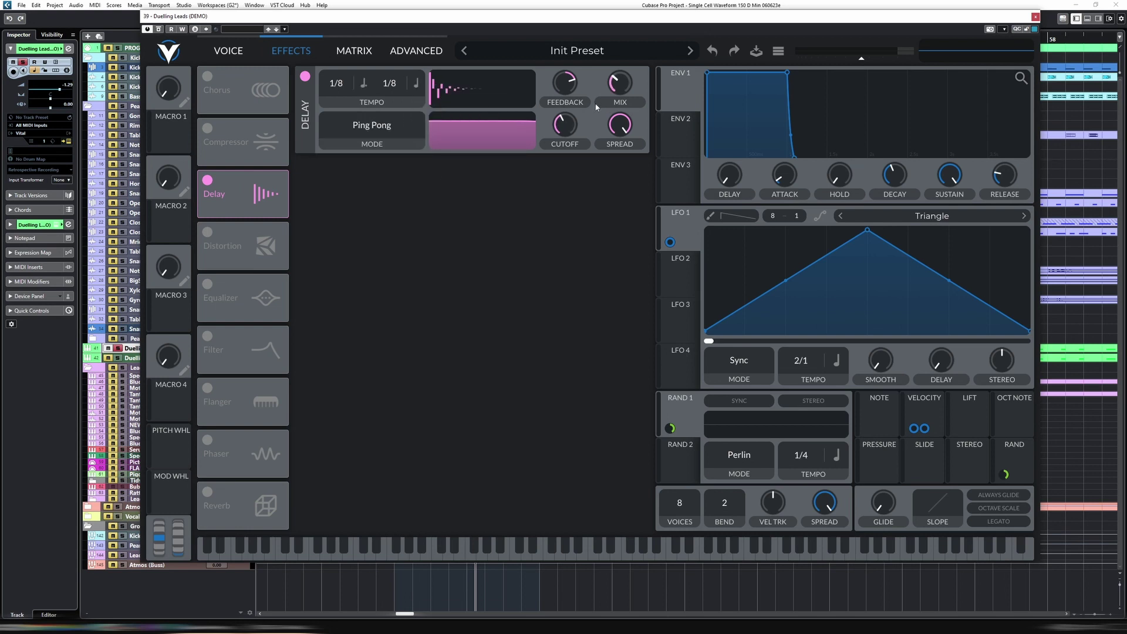
# Step: Shape the delay by lowering its mix, raising its cutoff, and reducing its spread to 0.132
pyautogui.moveTo(619, 125); pyautogui.dragTo(611, 173)
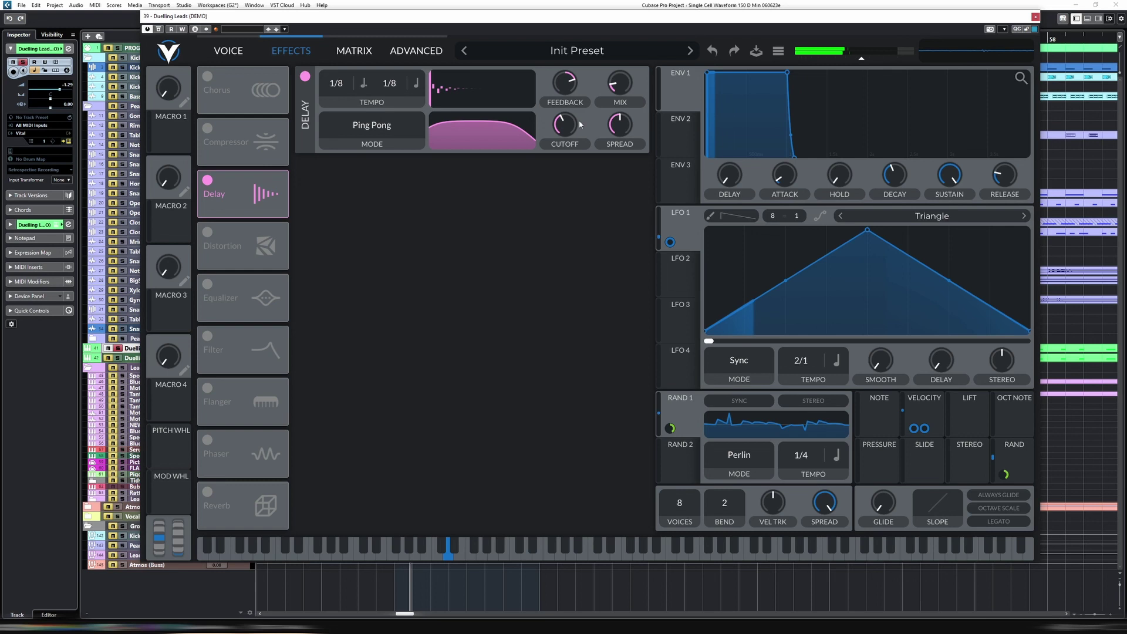
pyautogui.moveTo(571, 127); pyautogui.dragTo(616, 168)
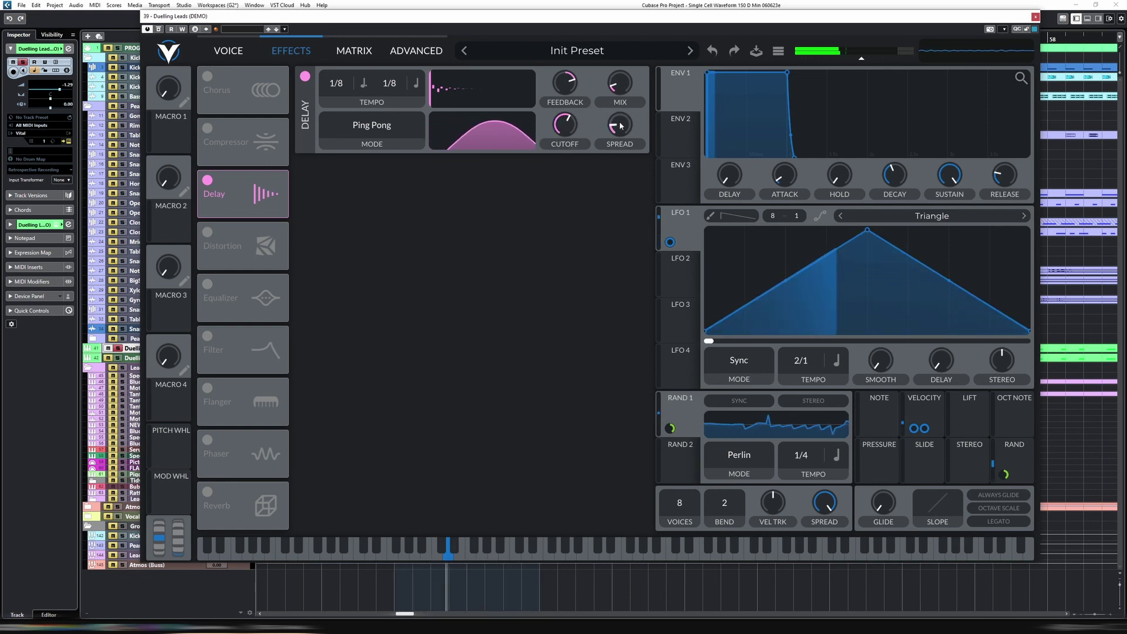
pyautogui.moveTo(619, 125); pyautogui.dragTo(572, 159)
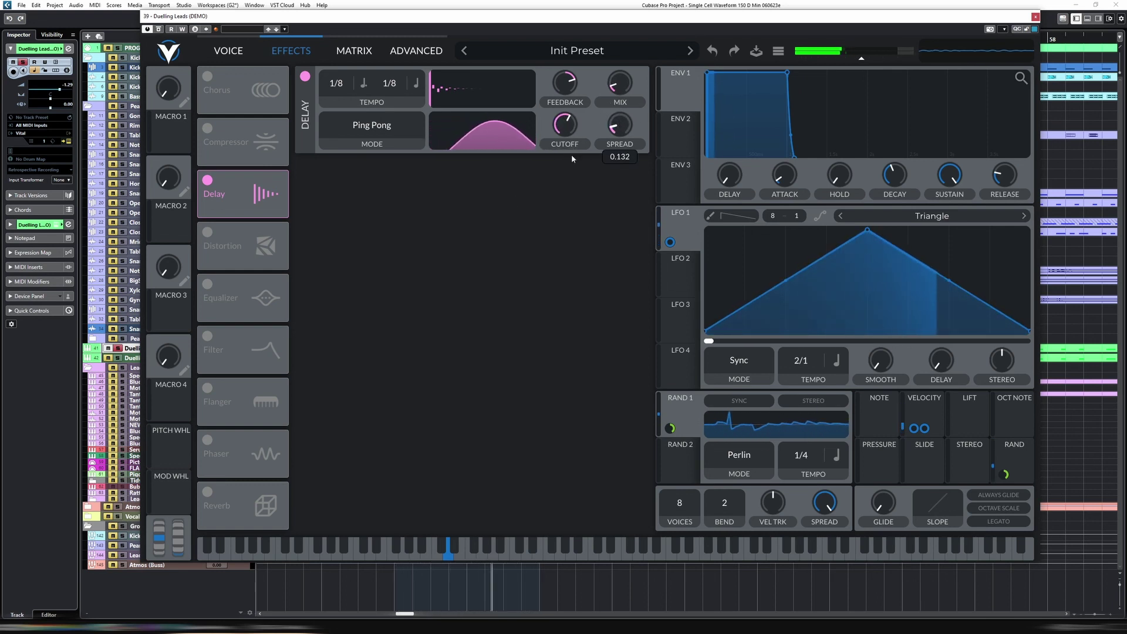
# Step: Turn on the Reverb effect alongside the Delay
pyautogui.click(208, 492)
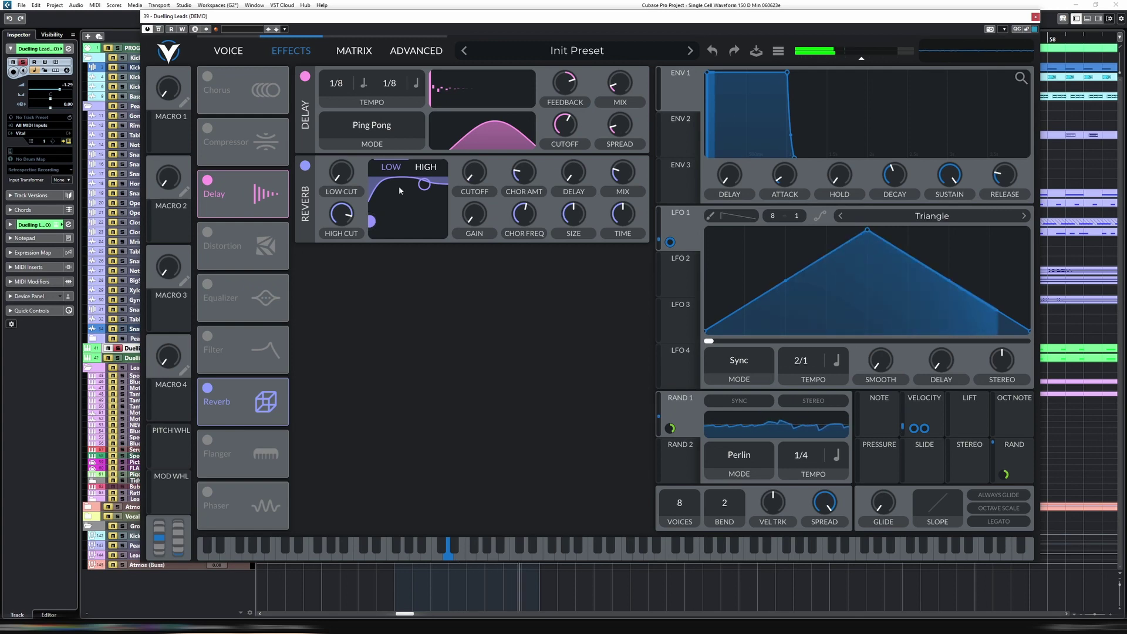
pyautogui.click(228, 53)
pyautogui.click(282, 51)
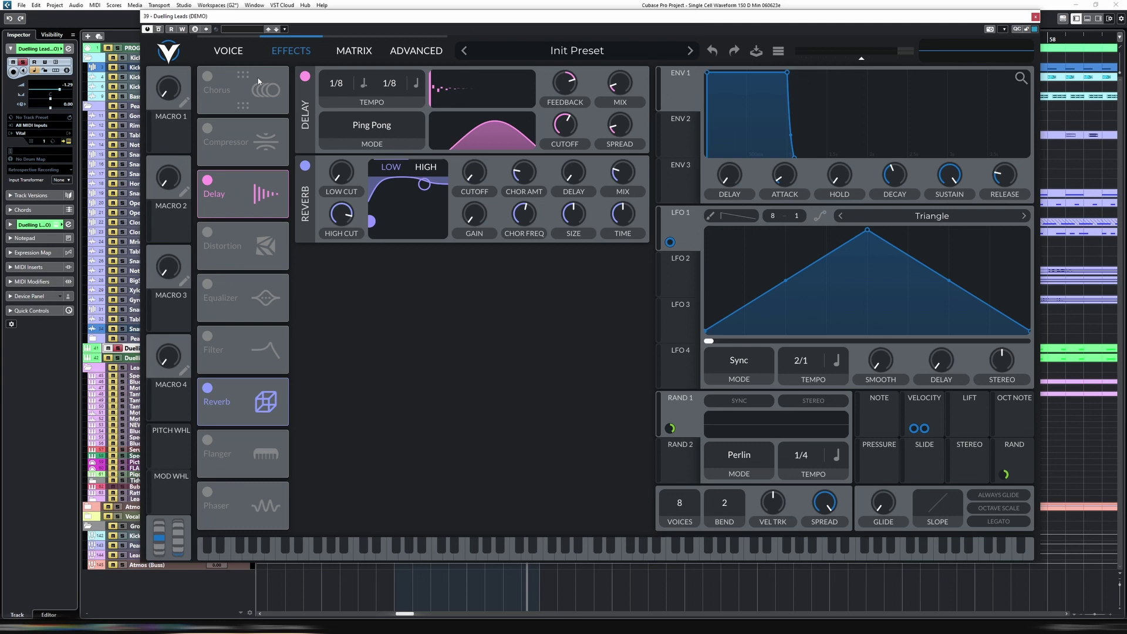
# Step: Route Osc 2 to Direct Out and switch Filter 2 off
pyautogui.click(228, 52)
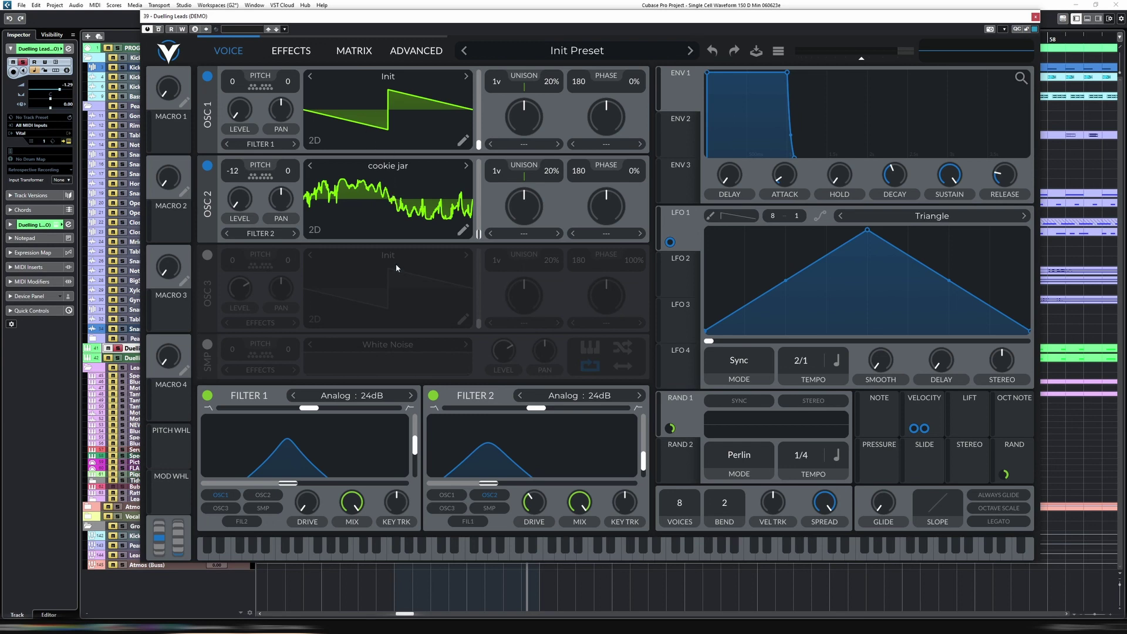
pyautogui.click(266, 237)
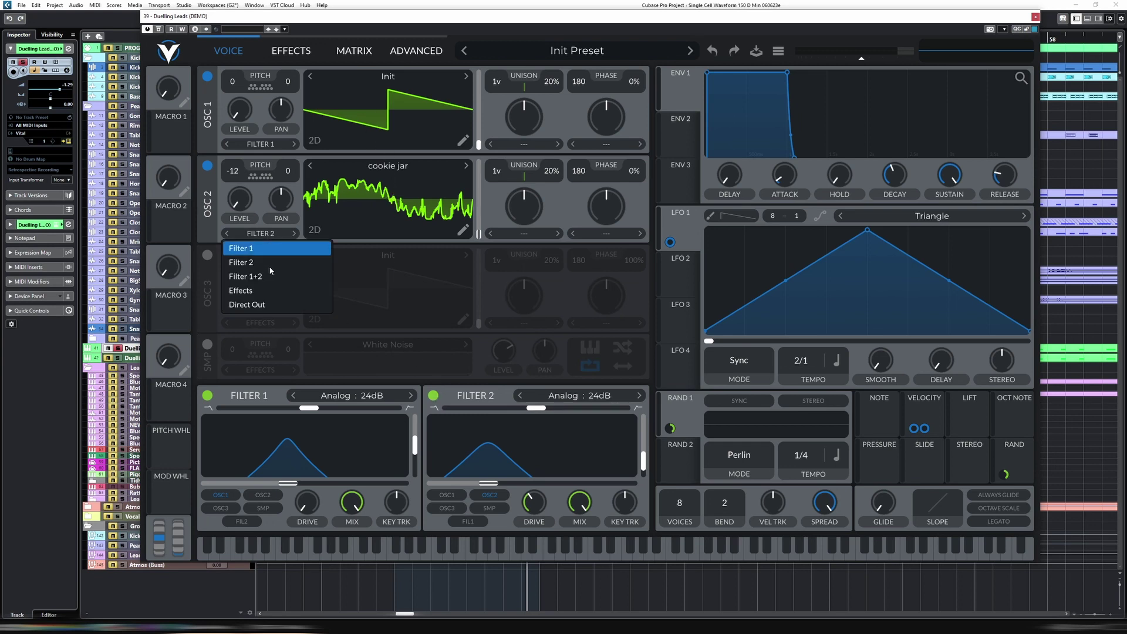
pyautogui.click(273, 303)
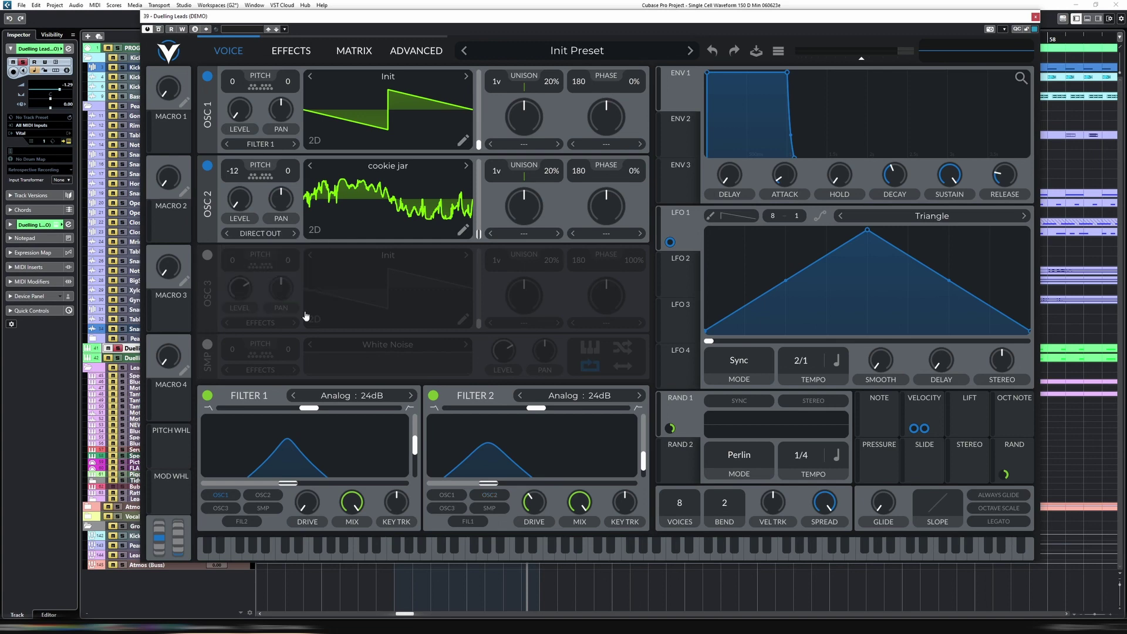
pyautogui.click(434, 396)
# Step: Open the modulation matrix to examine the patch's routings
pyautogui.click(358, 57)
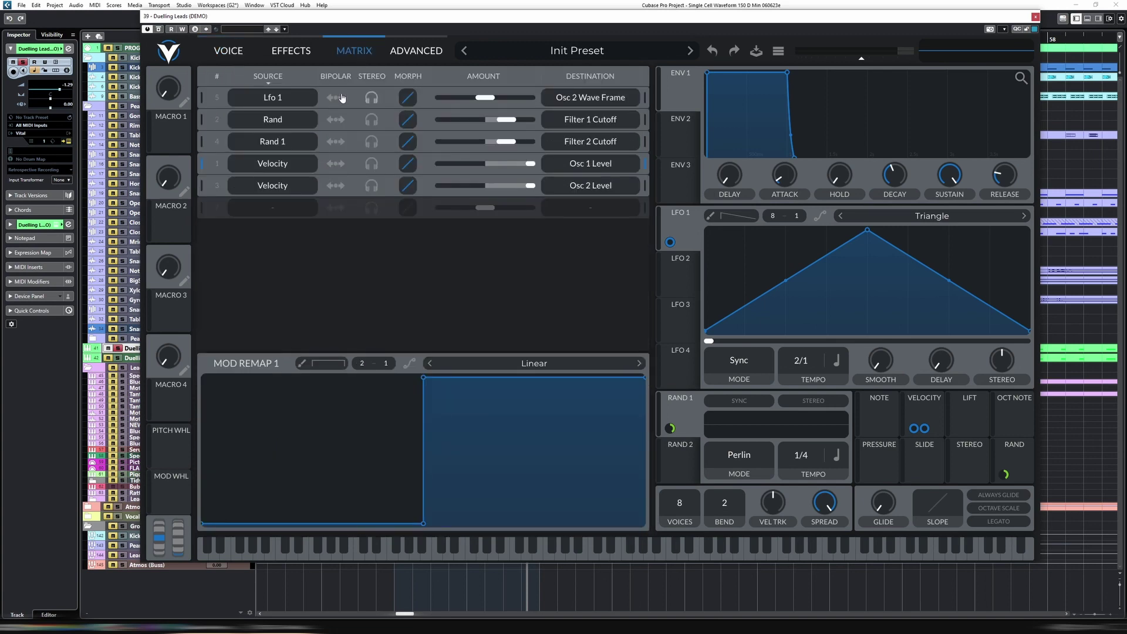
# Step: Play back the patch with its Delay and Reverb settings on view, and return to the oscillator page
pyautogui.click(311, 52)
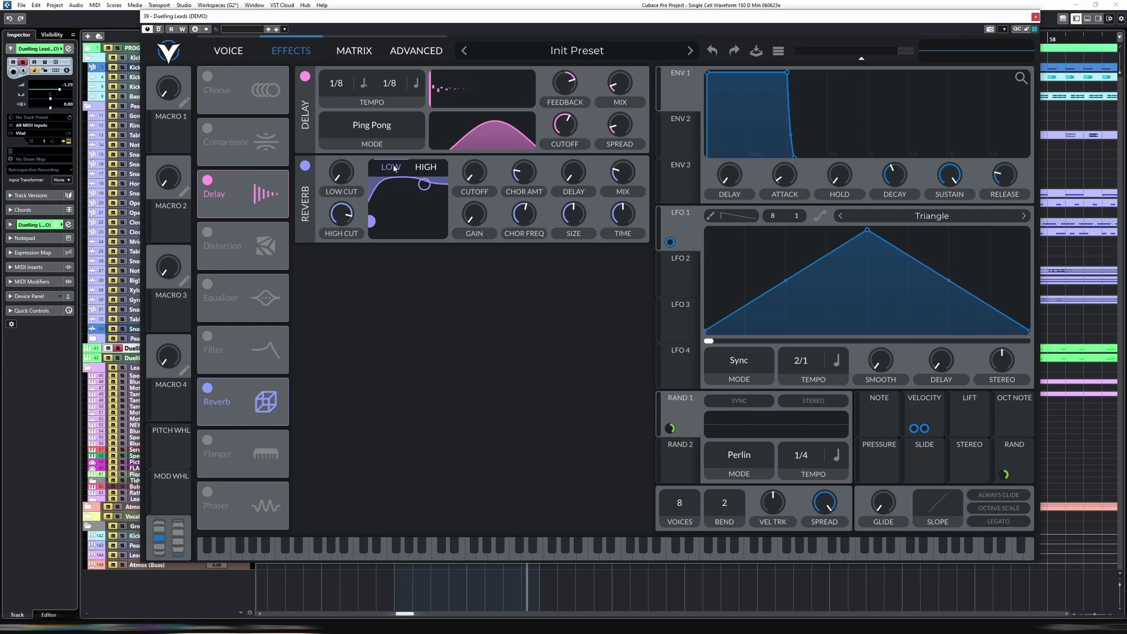
pyautogui.press('space')
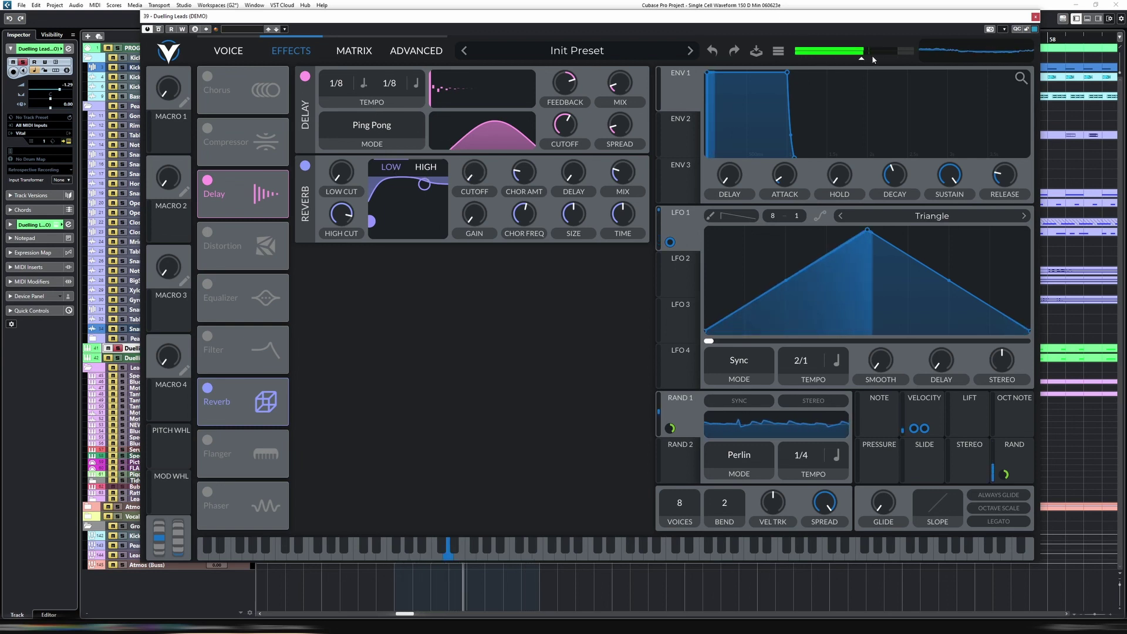
pyautogui.moveTo(861, 61)
pyautogui.click(229, 52)
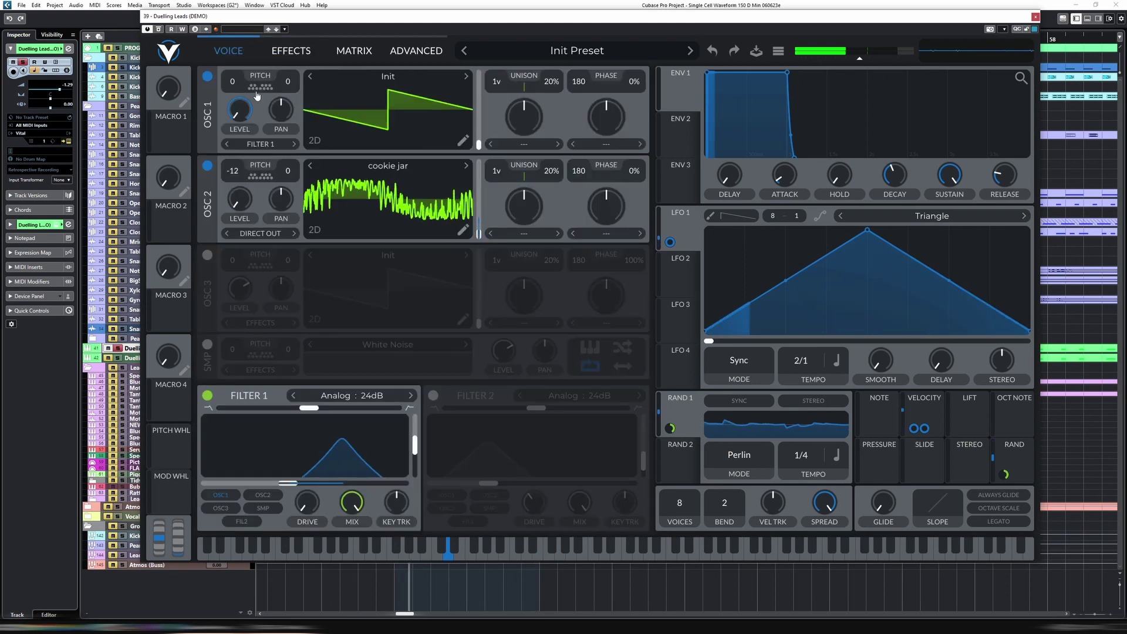
# Step: Route Osc 2 back to Filter 2
pyautogui.moveTo(240, 231); pyautogui.dragTo(240, 209)
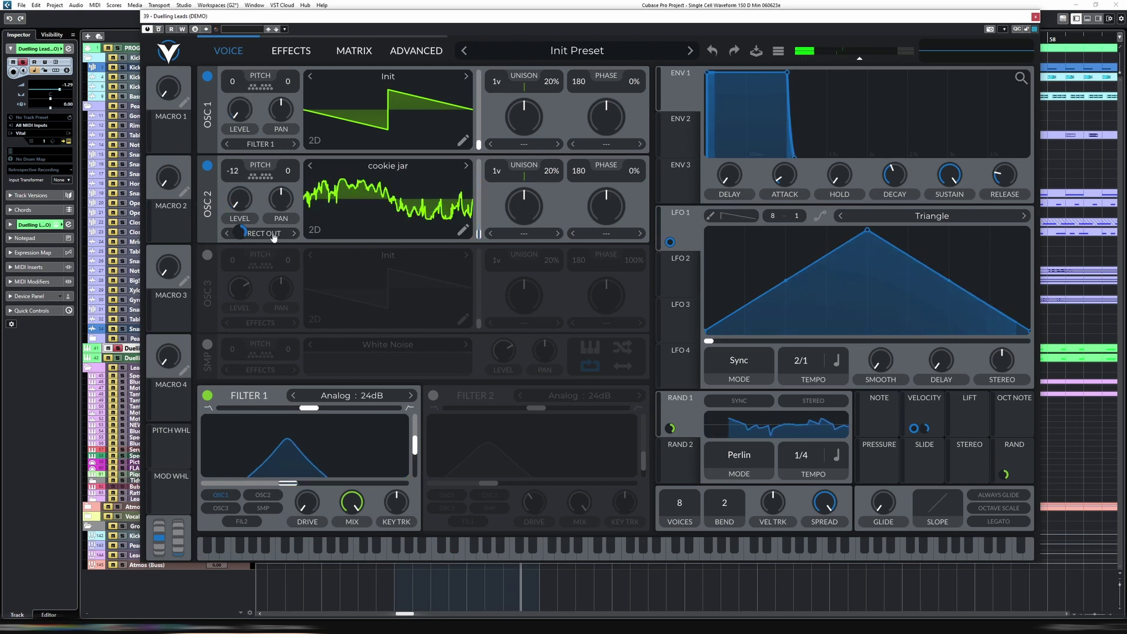
pyautogui.click(254, 233)
pyautogui.click(260, 263)
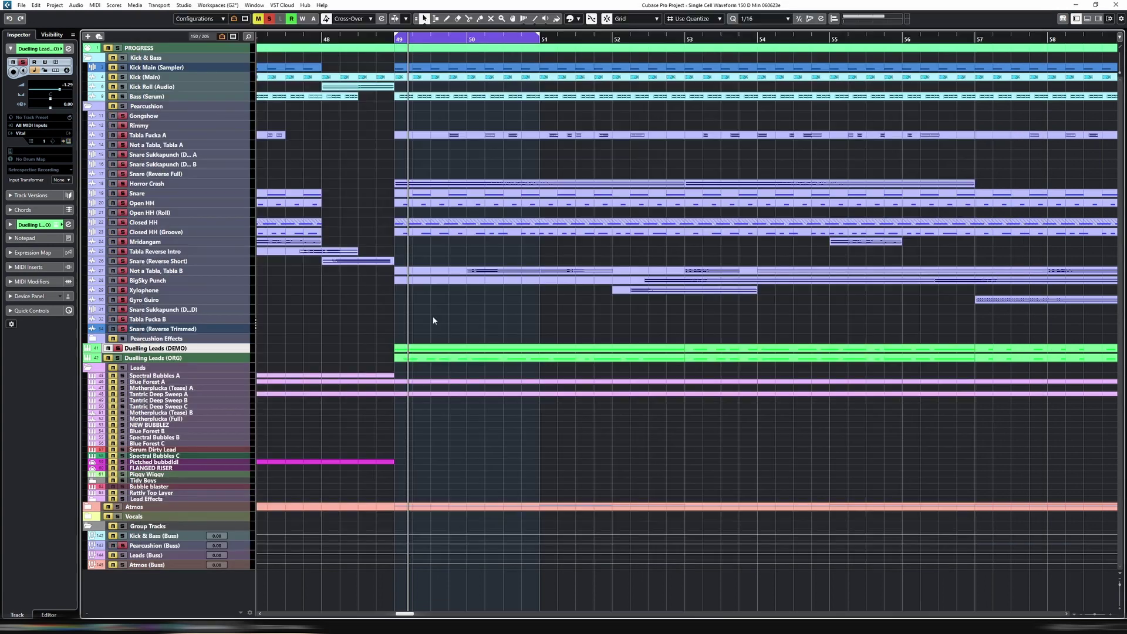
# Step: Play the demo lead in the full mix and raise the Vital patch's master output volume
pyautogui.press('space')
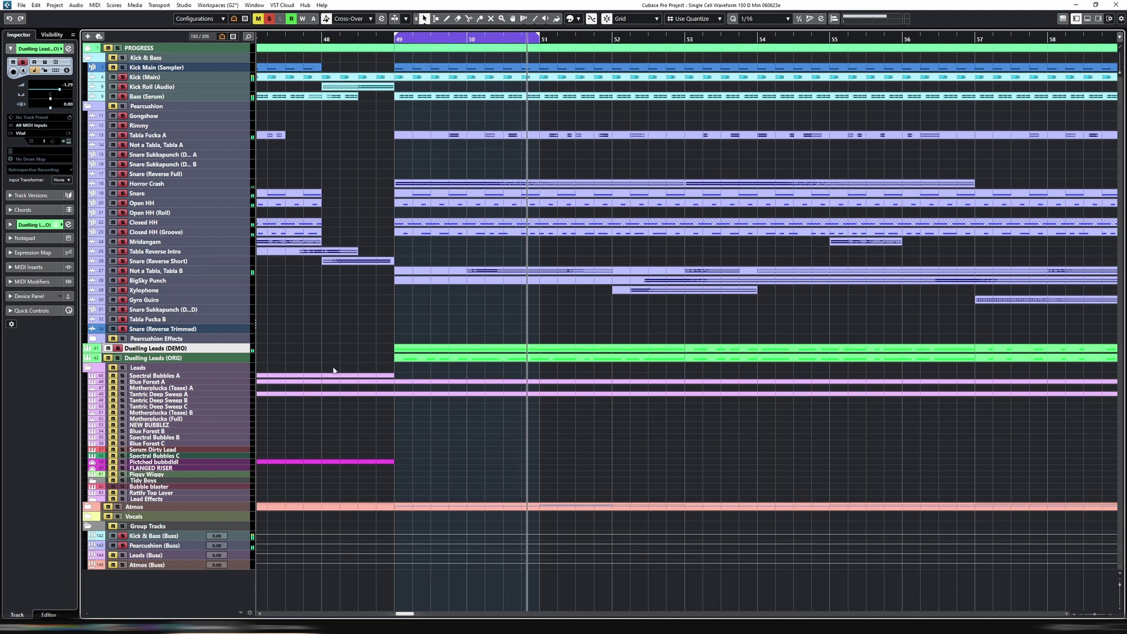
pyautogui.press('e')
pyautogui.moveTo(850, 60); pyautogui.dragTo(879, 61)
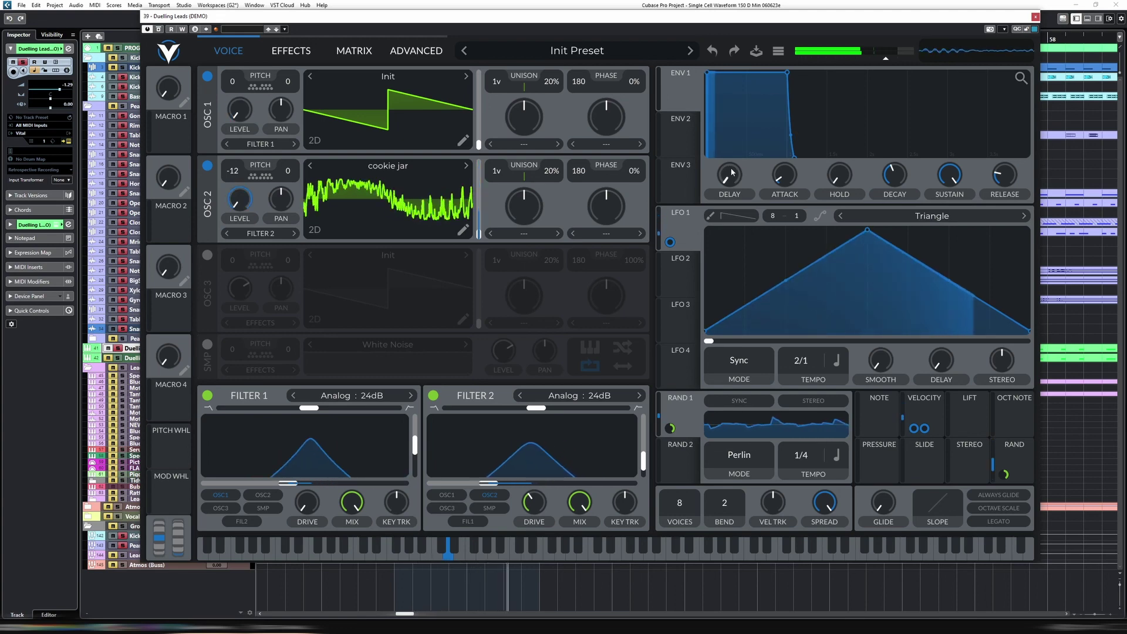
pyautogui.press('space')
pyautogui.click(1034, 16)
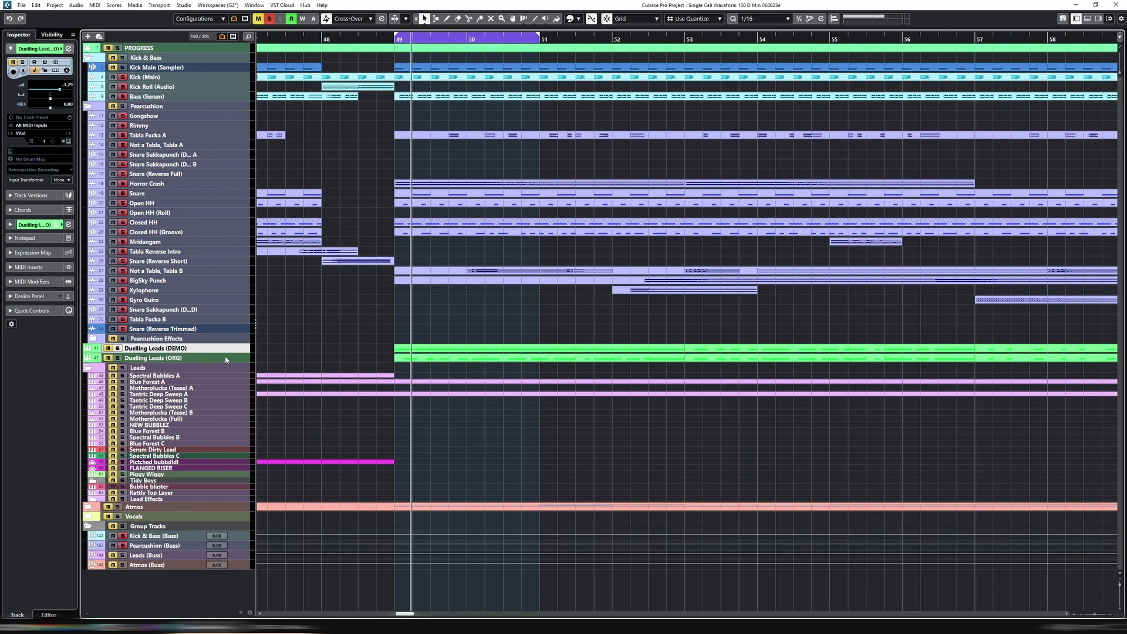
# Step: Select the Duelling Leads (ORG) track and adjust its channel volume during playback
pyautogui.click(226, 360)
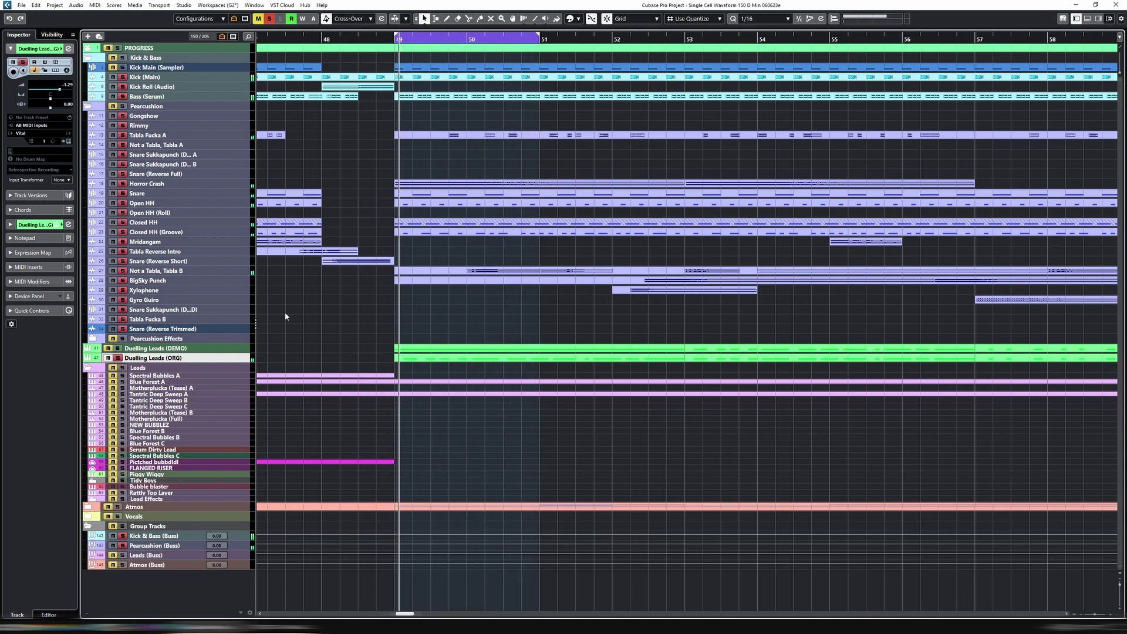
pyautogui.press('e')
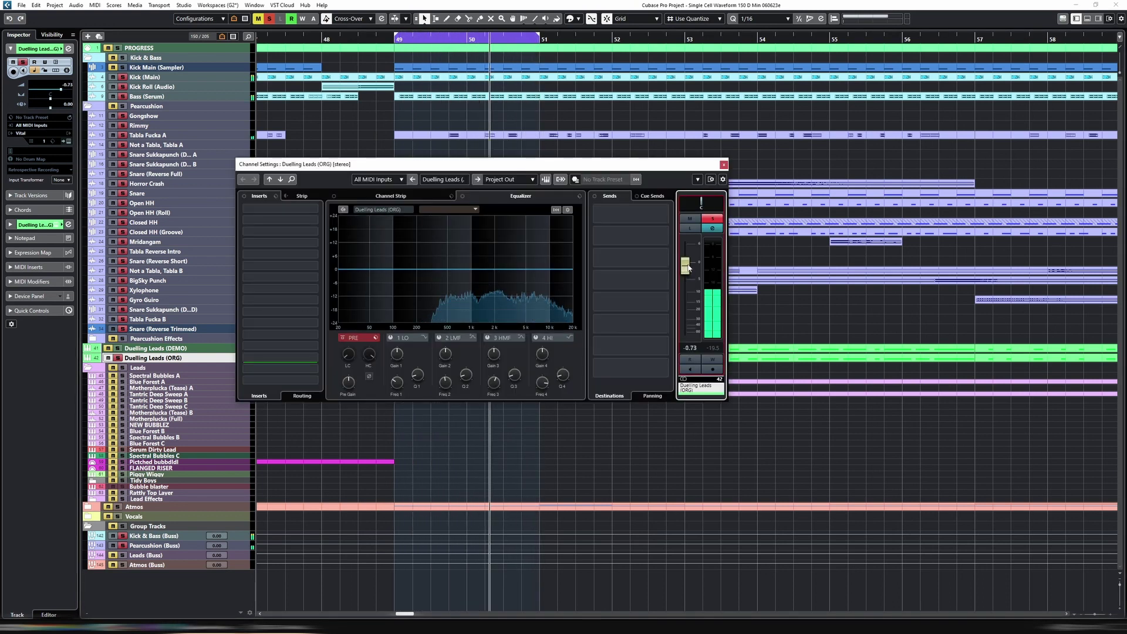
pyautogui.press('e')
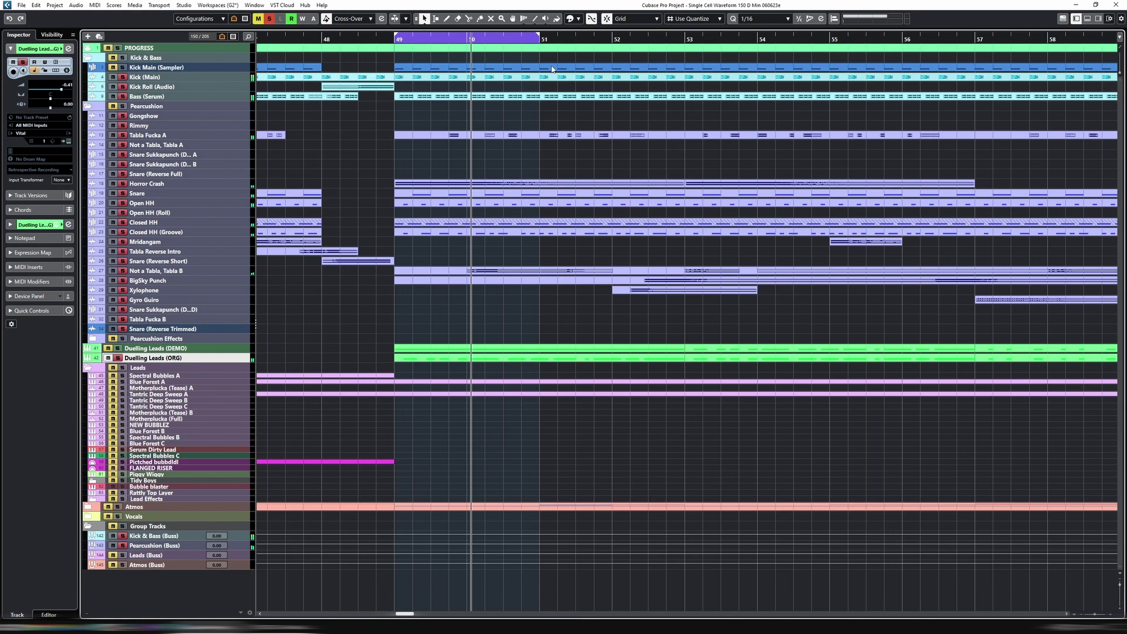
# Step: Set the grid quantize to 1/1 and extend the loop range to end at bar 53
pyautogui.hotkey('alt', '1')
pyautogui.moveTo(540, 37); pyautogui.dragTo(685, 38)
# Step: Examine the notes and velocities of the Duelling Leads (ORG) clip at bars 49 to 53, and deselect the clip
pyautogui.click(568, 359)
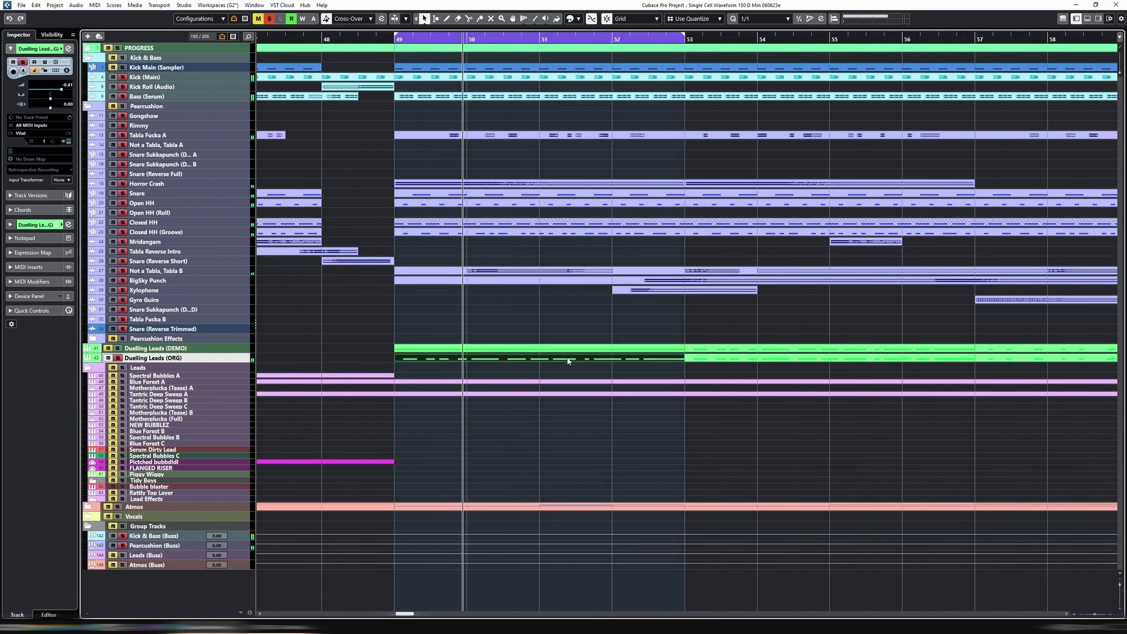
pyautogui.doubleClick(568, 359)
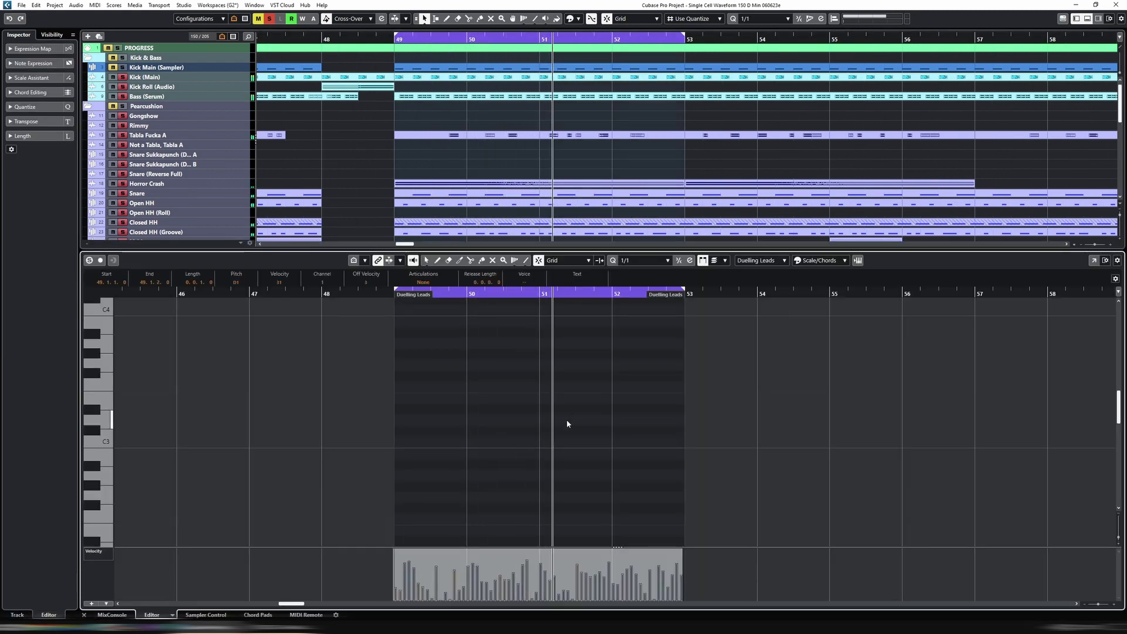
pyautogui.hotkey('ctrl', 'e')
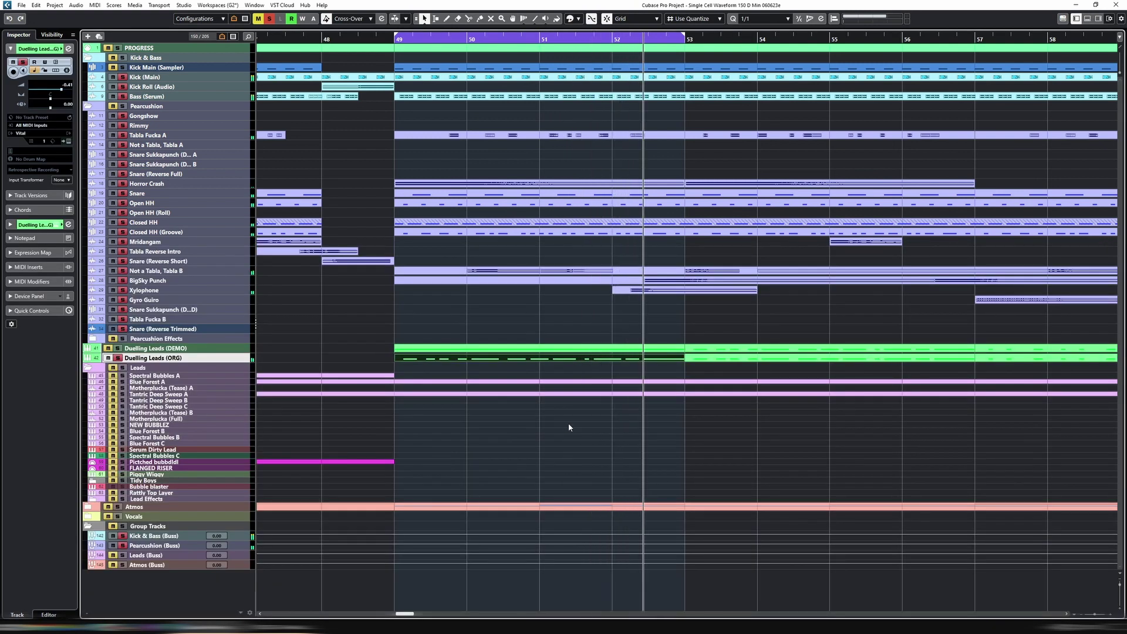
pyautogui.click(507, 404)
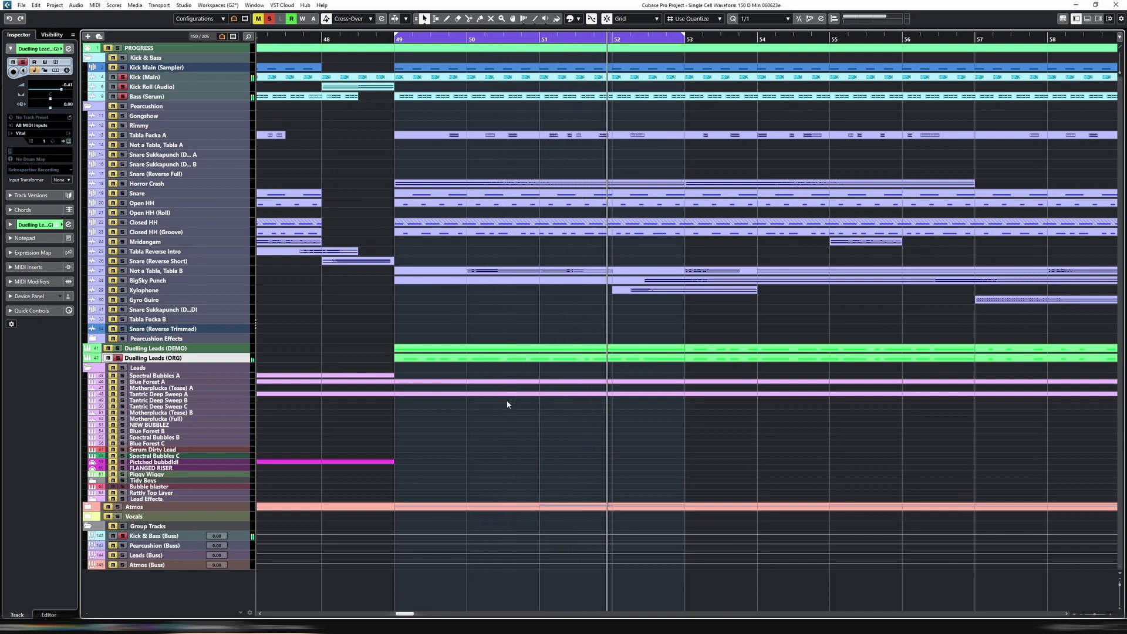
# Step: Examine the original LD - Duelling Leads patch in Vital on the ORG track, and close its window
pyautogui.press('e')
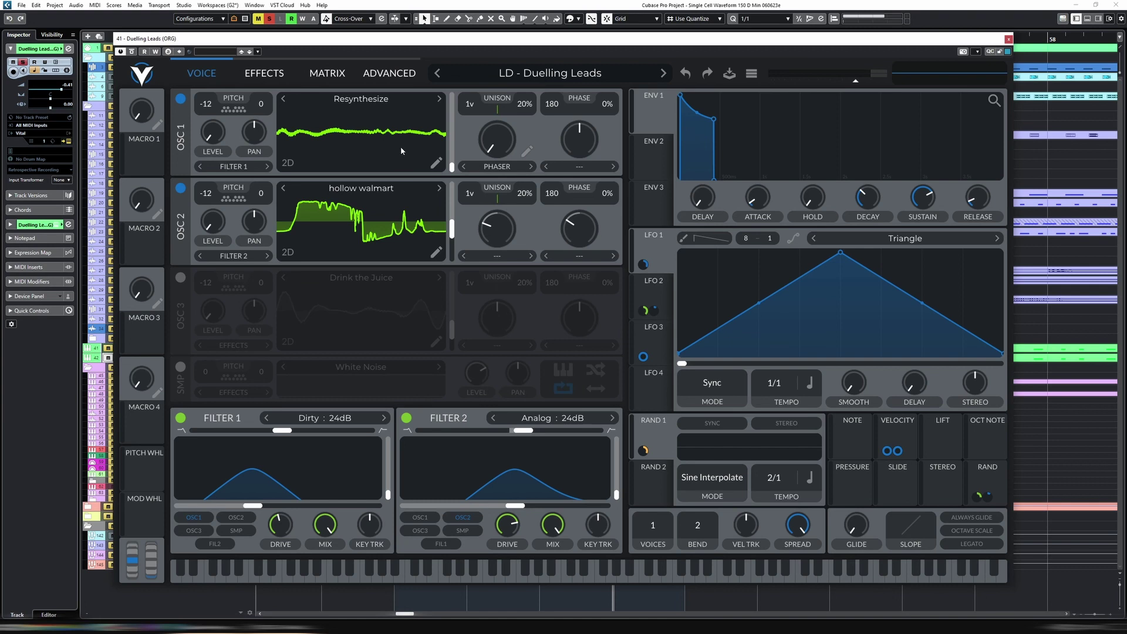
pyautogui.hotkey('ctrl', 'w')
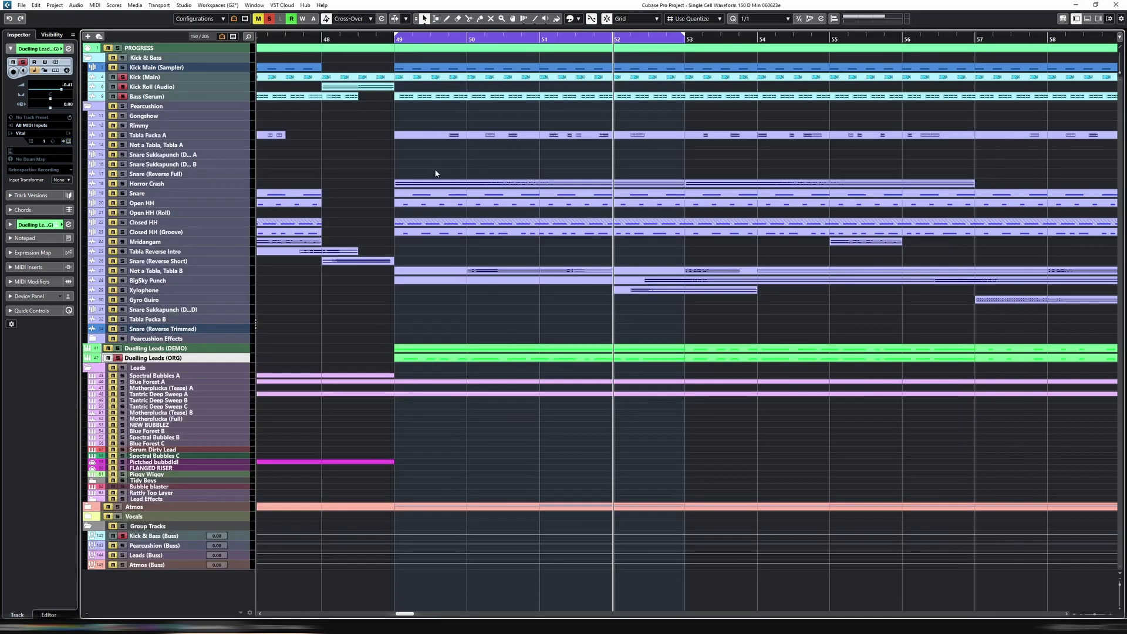